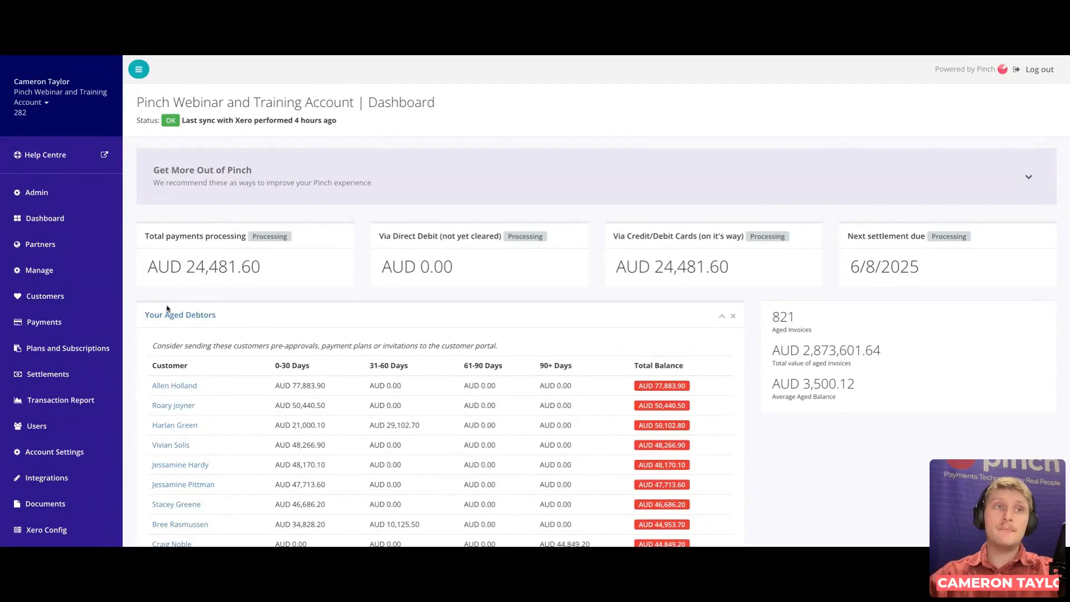
Step: Open the plans and subscriptions page and start creating a new payment plan
click(70, 350)
scroll(420, 341, down, 1)
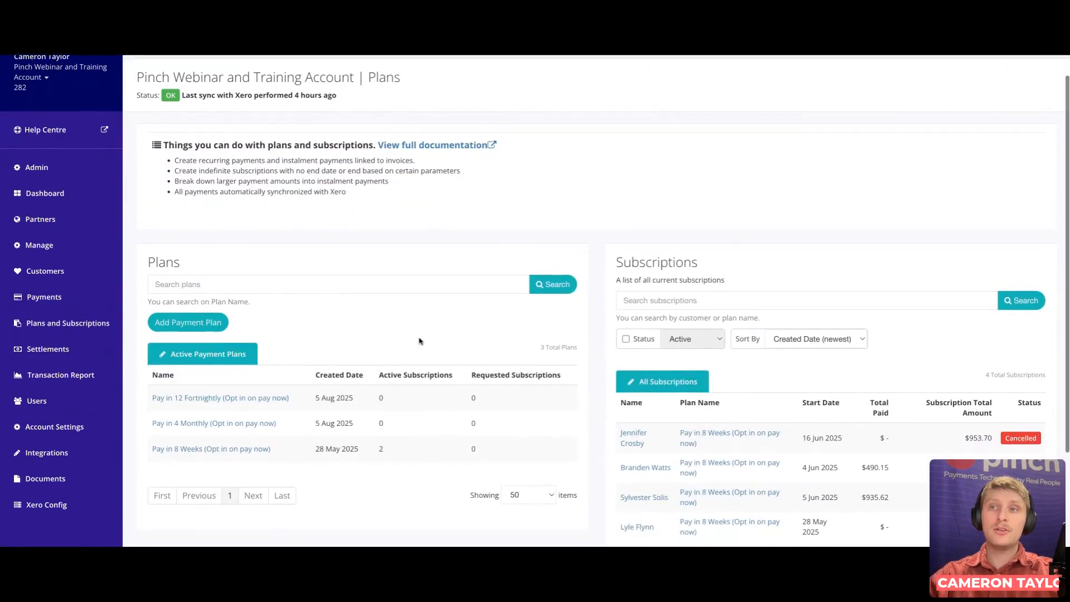
scroll(419, 341, down, 1)
scroll(419, 341, down, 1)
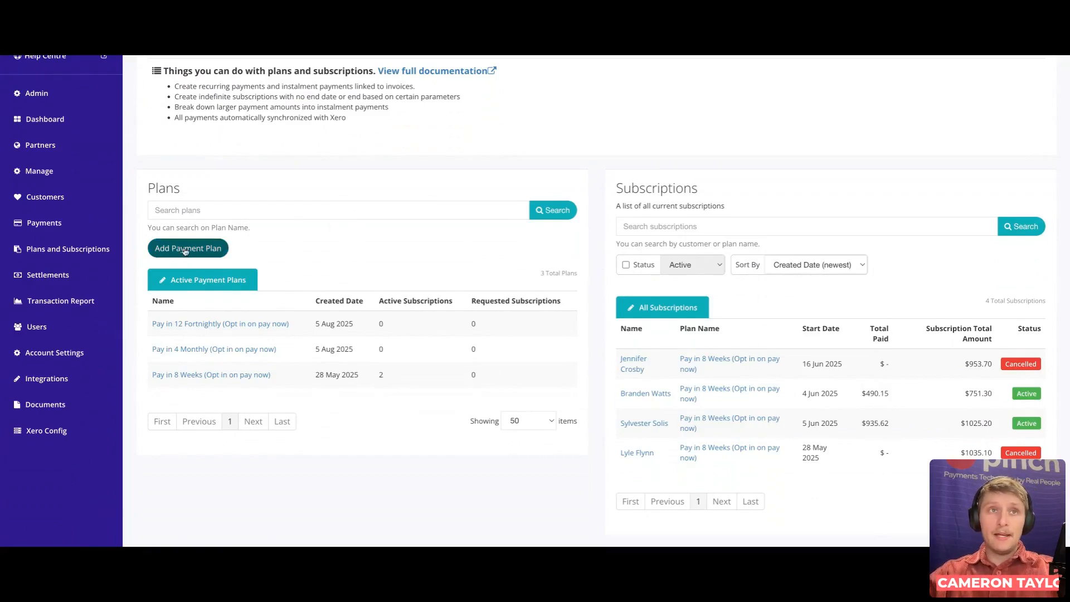
click(211, 251)
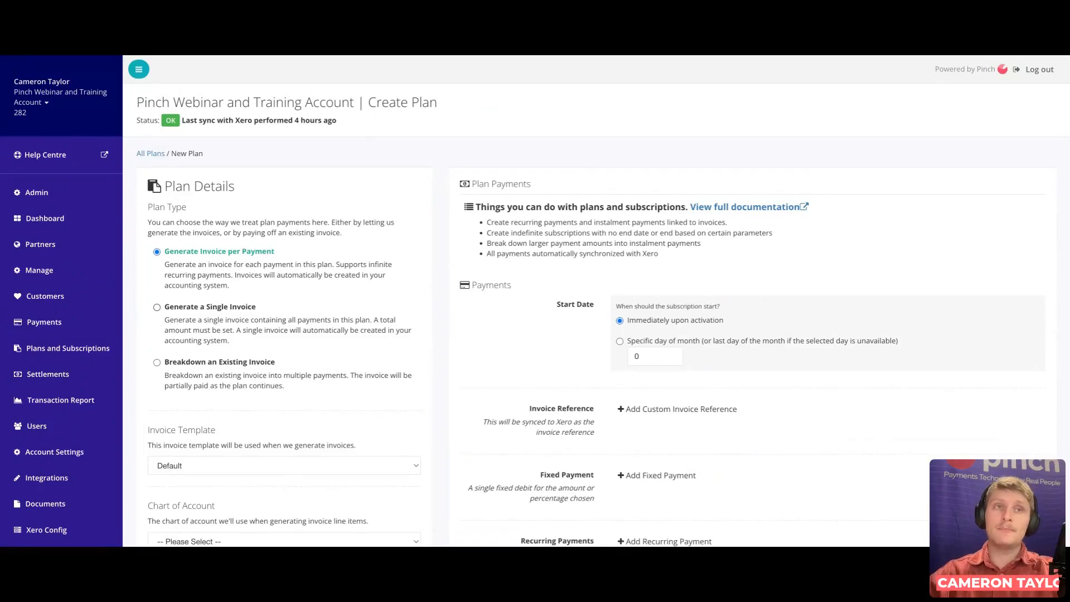
Step: Switch the plan type to Generate a Single Invoice and back to Generate Invoice per Payment
click(196, 308)
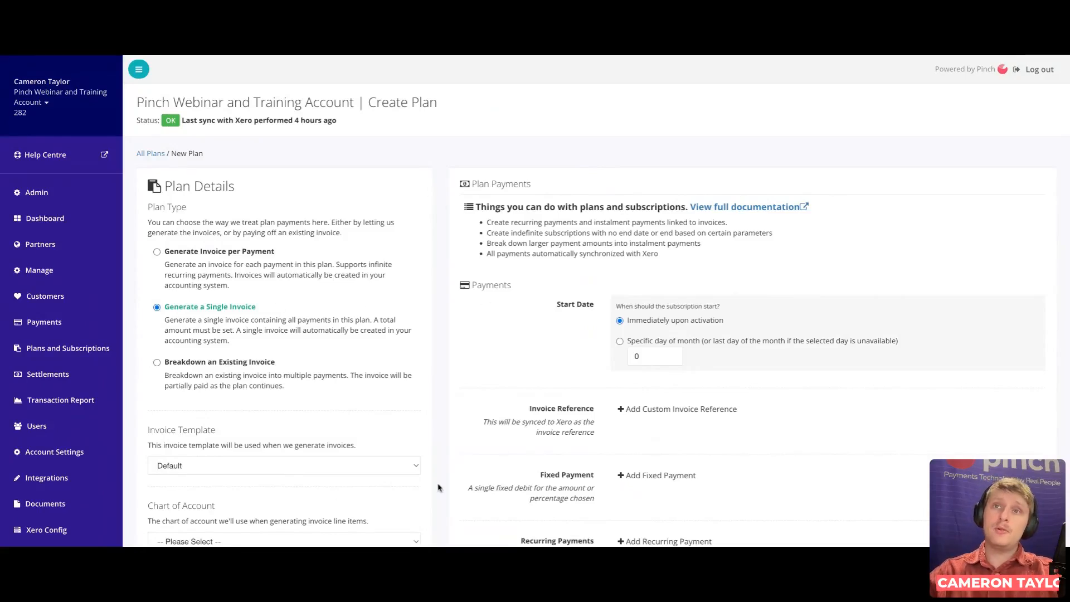
scroll(435, 326, down, 2)
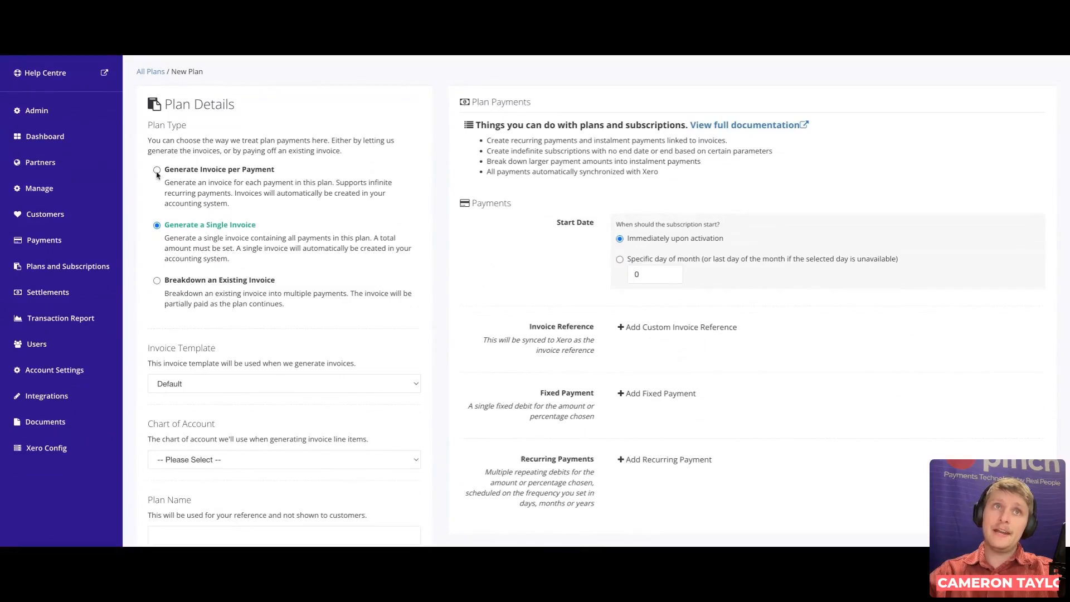
click(157, 170)
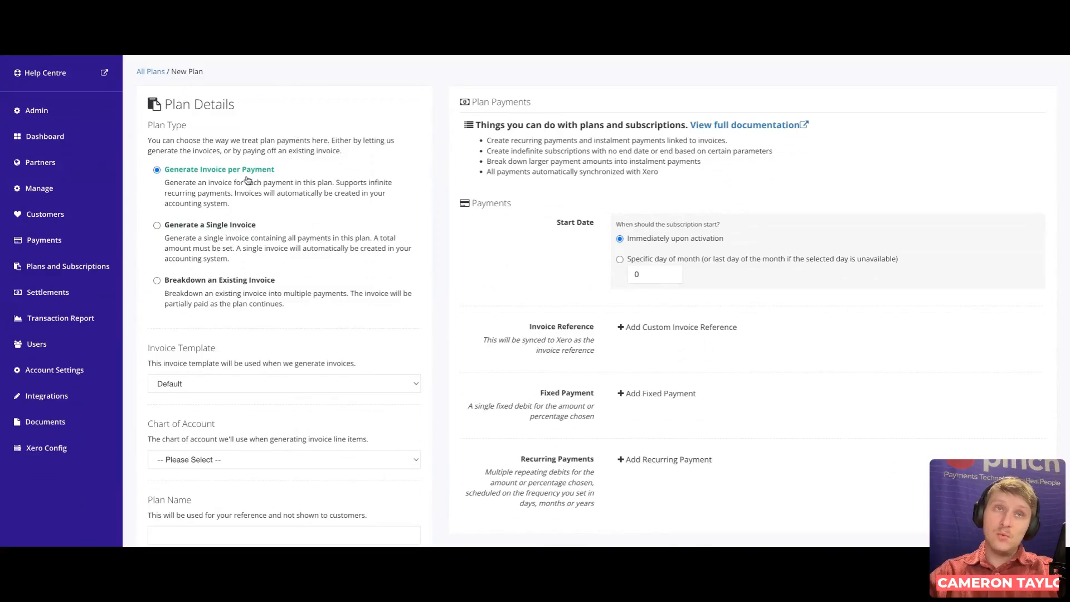
Step: Add a fixed payment of 250 to the plan with the description "Depo"
scroll(612, 375, down, 2)
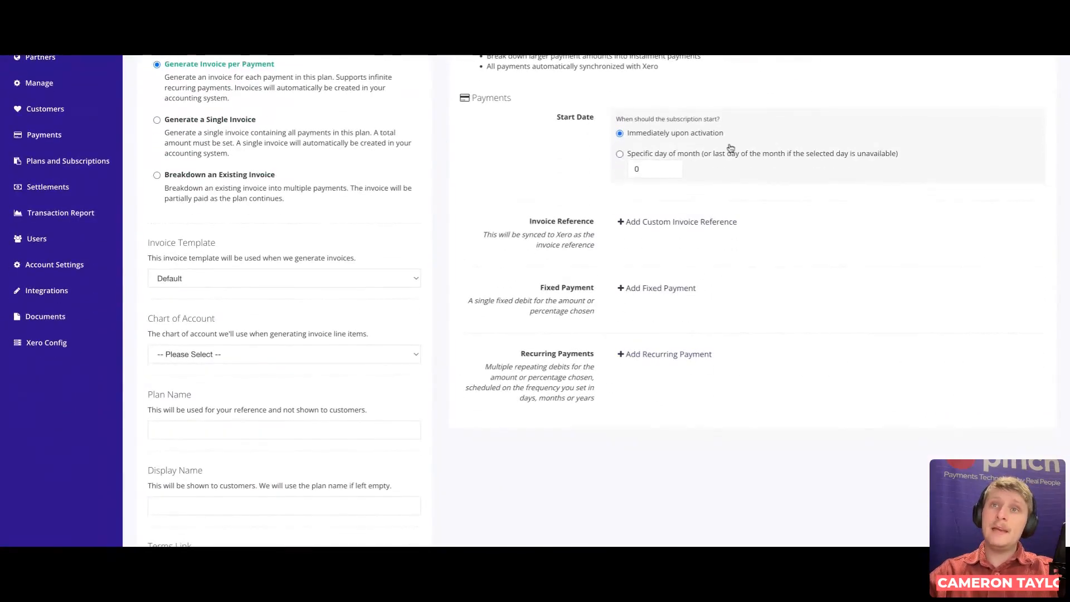
scroll(353, 439, down, 1)
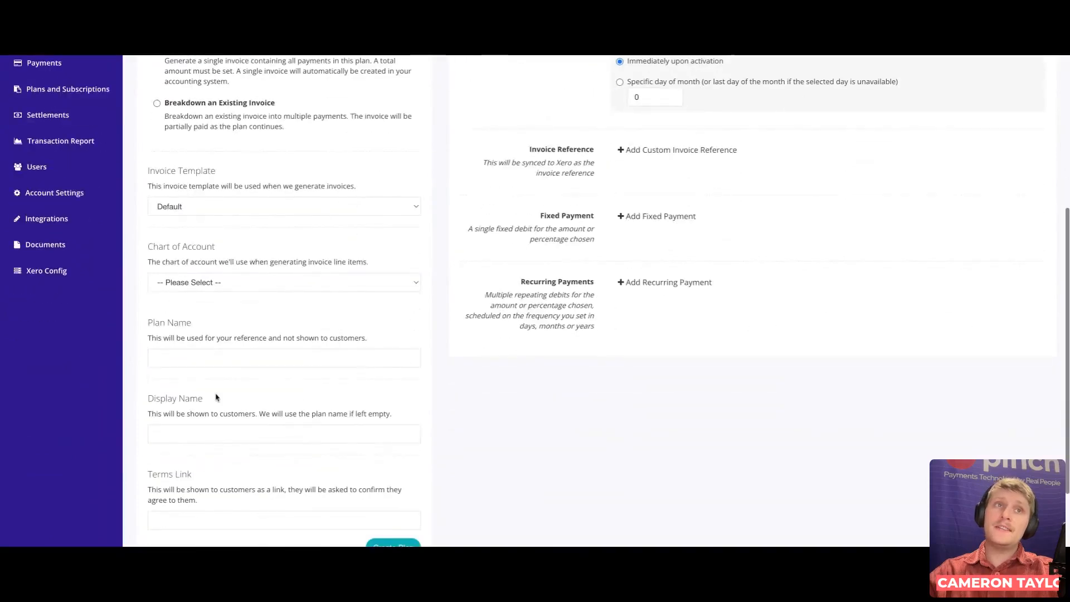
scroll(241, 375, down, 1)
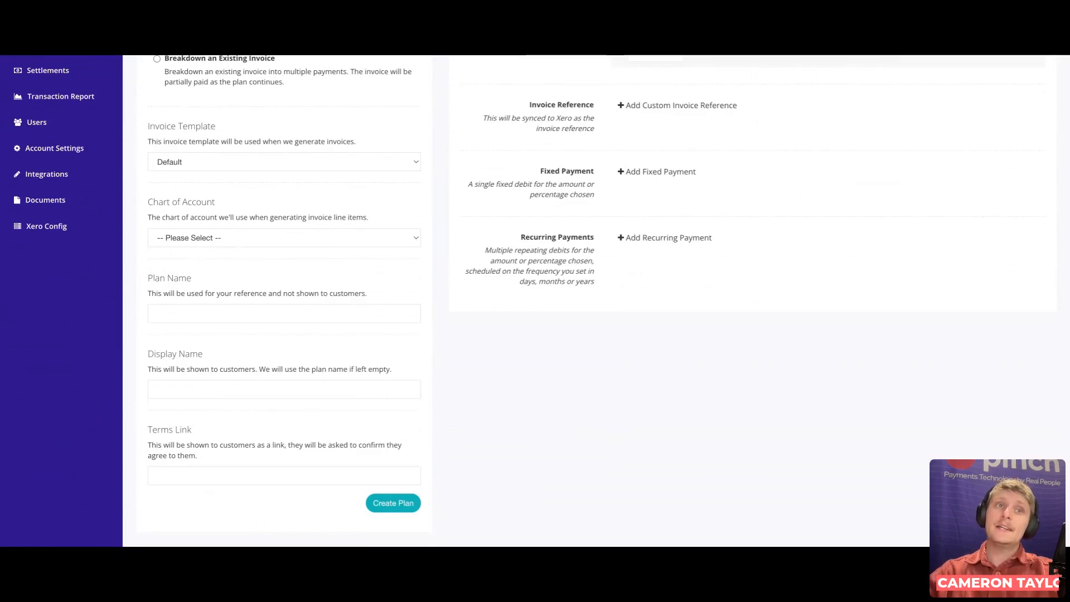
scroll(605, 345, up, 3)
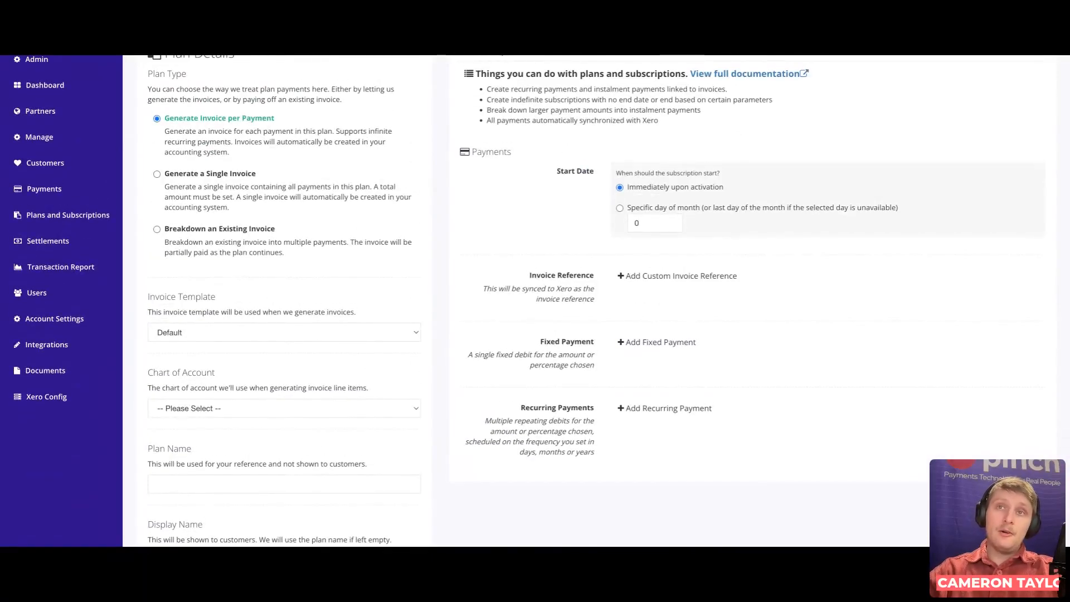
click(657, 342)
scroll(722, 393, down, 1)
click(657, 297)
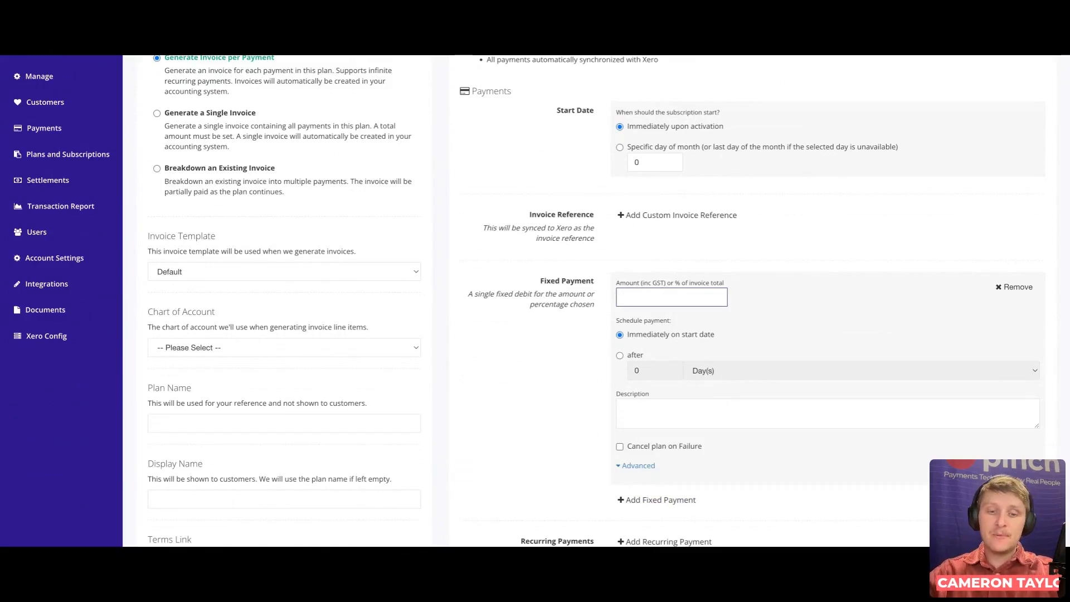
text(250)
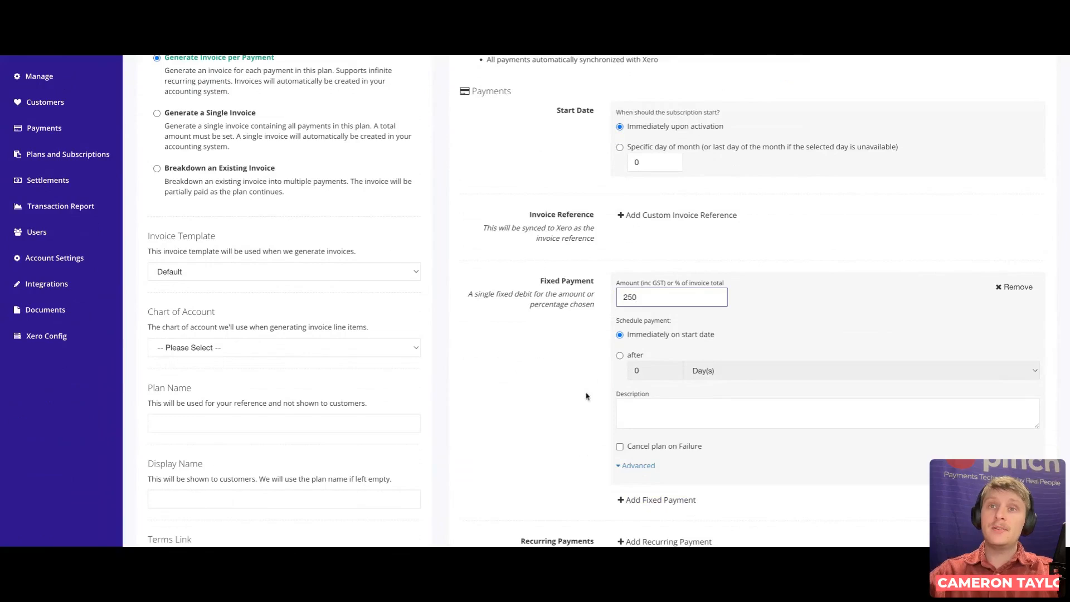
click(647, 417)
text(Depo)
click(580, 421)
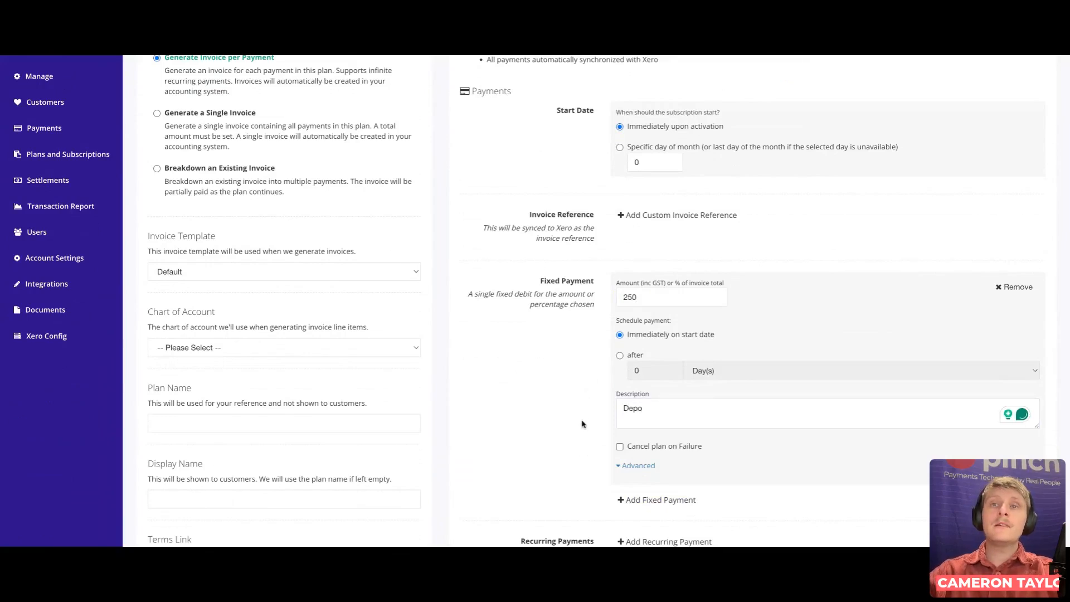
drag(731, 332, 616, 322)
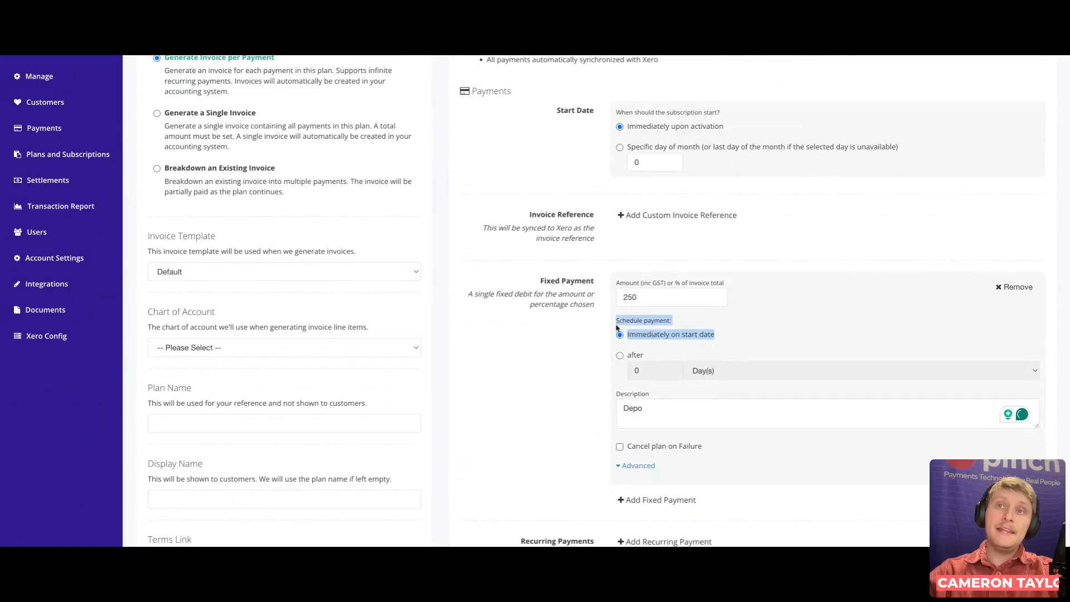
click(524, 388)
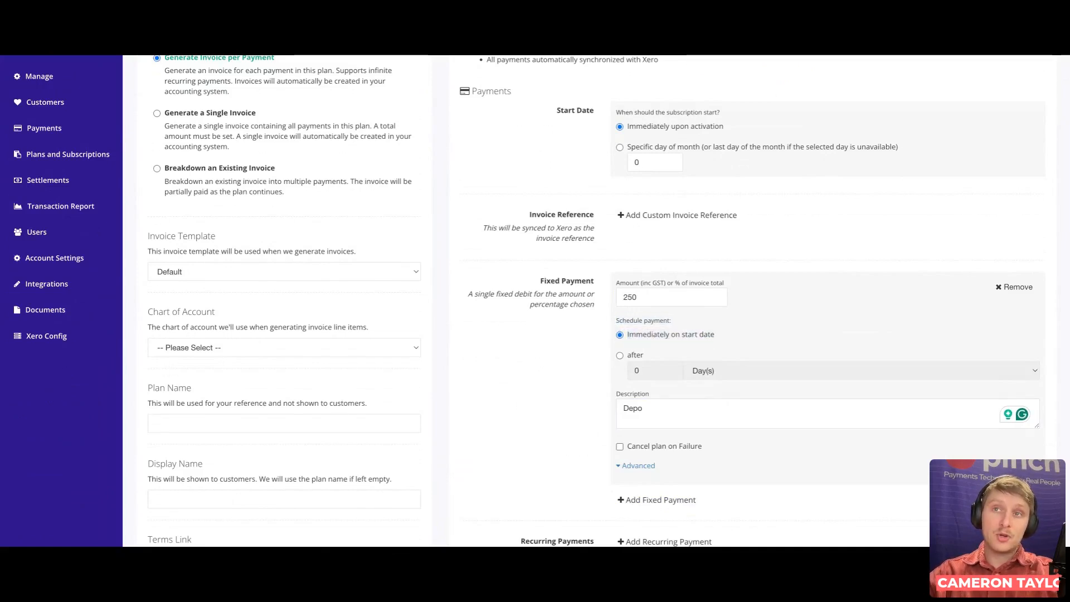
drag(641, 298, 619, 300)
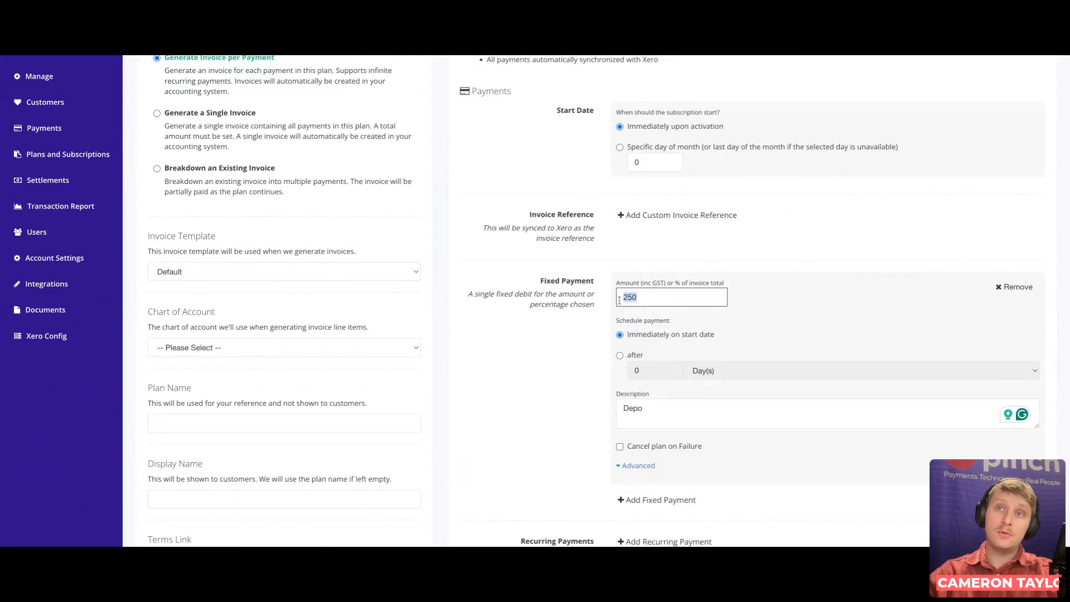
click(552, 378)
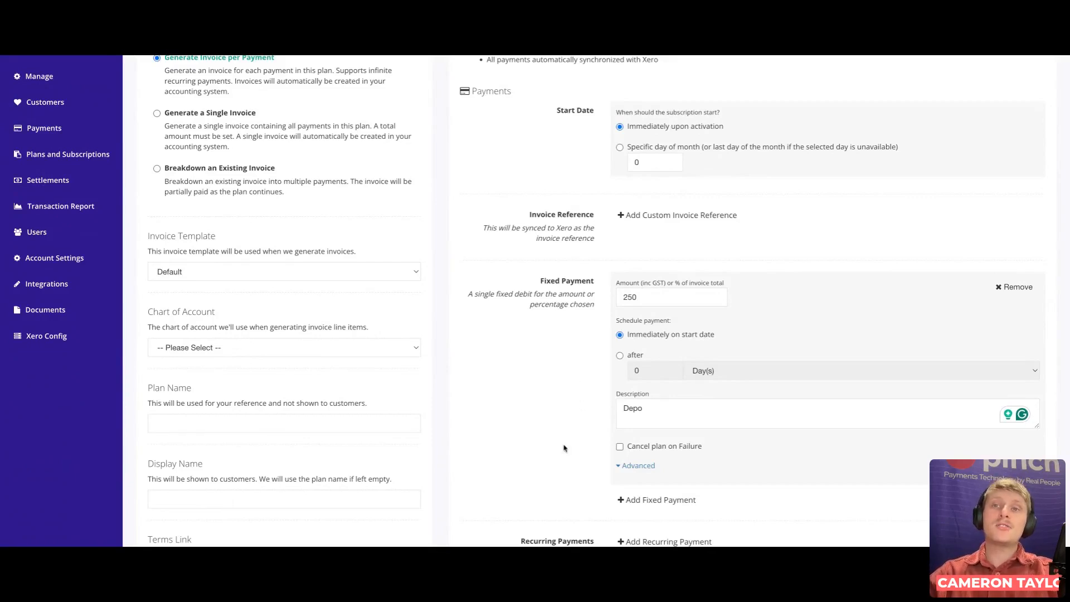
Step: Add a second fixed payment of 100, scheduled after 7 days
scroll(549, 440, down, 3)
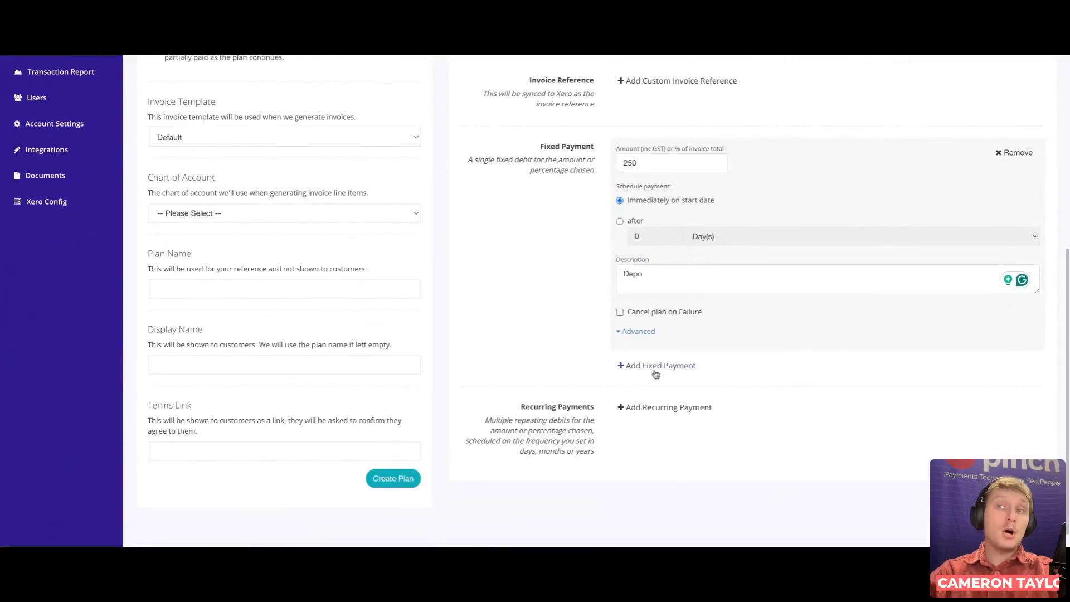
click(654, 368)
click(647, 386)
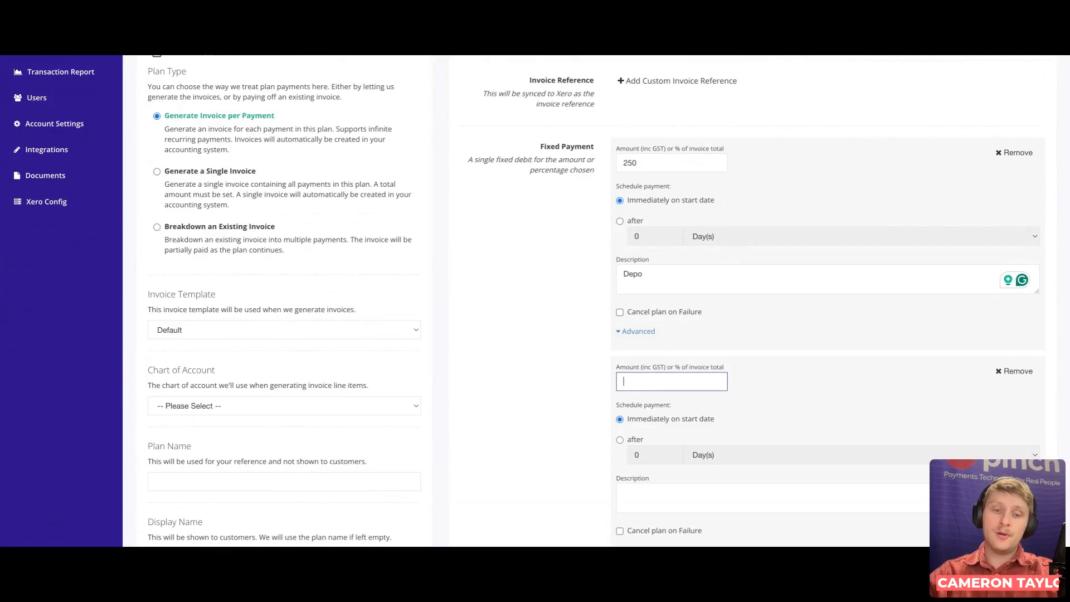
text(100)
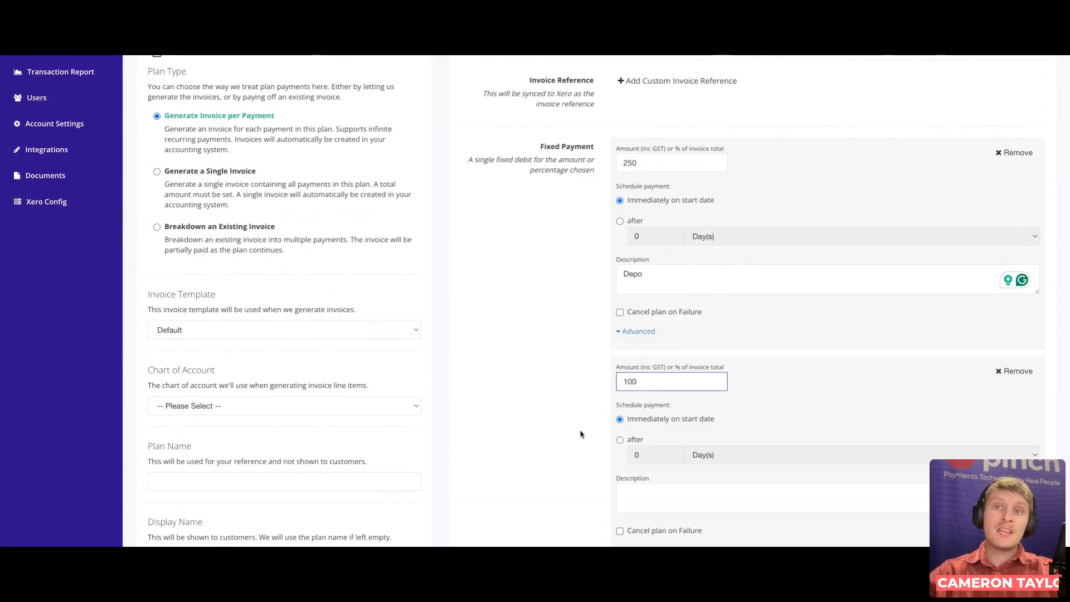
click(619, 440)
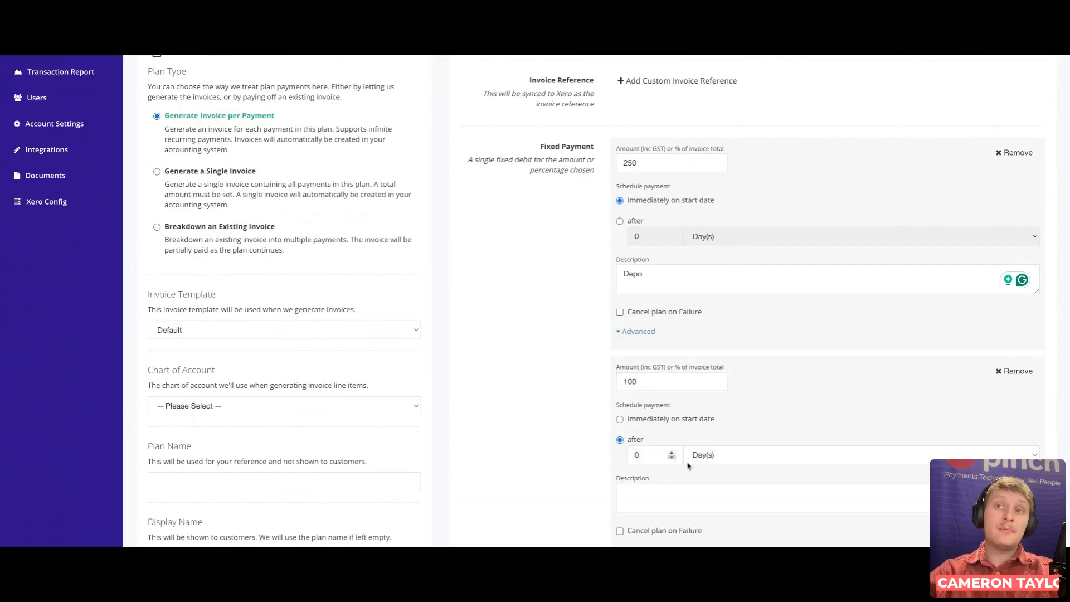
scroll(697, 471, down, 1)
drag(646, 416, 626, 420)
text(7)
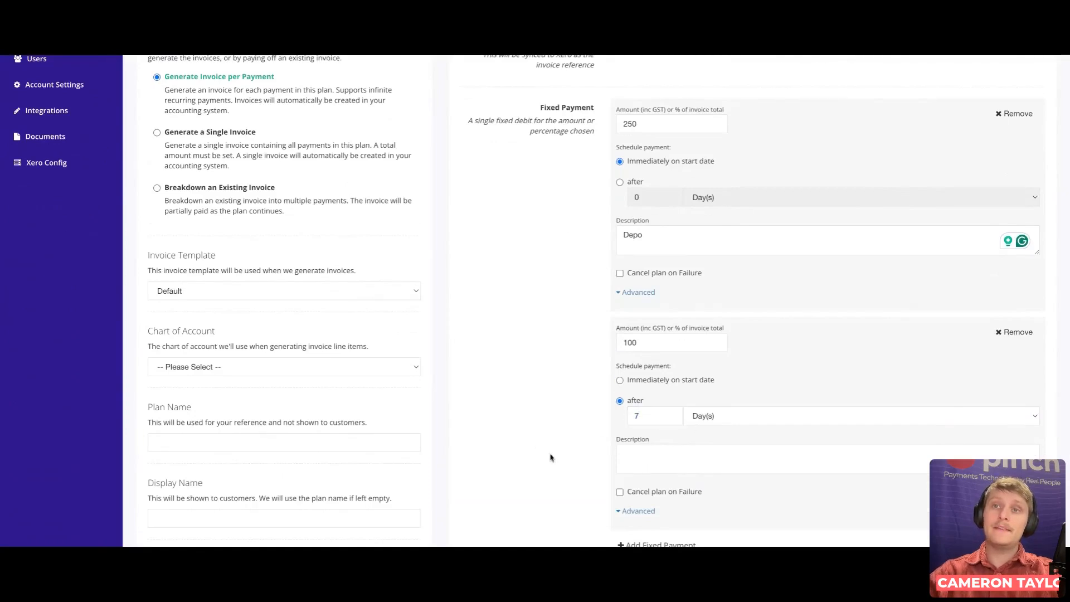
Step: Describe the second fixed payment as "Second Depo"
scroll(596, 451, down, 1)
click(650, 427)
text(S)
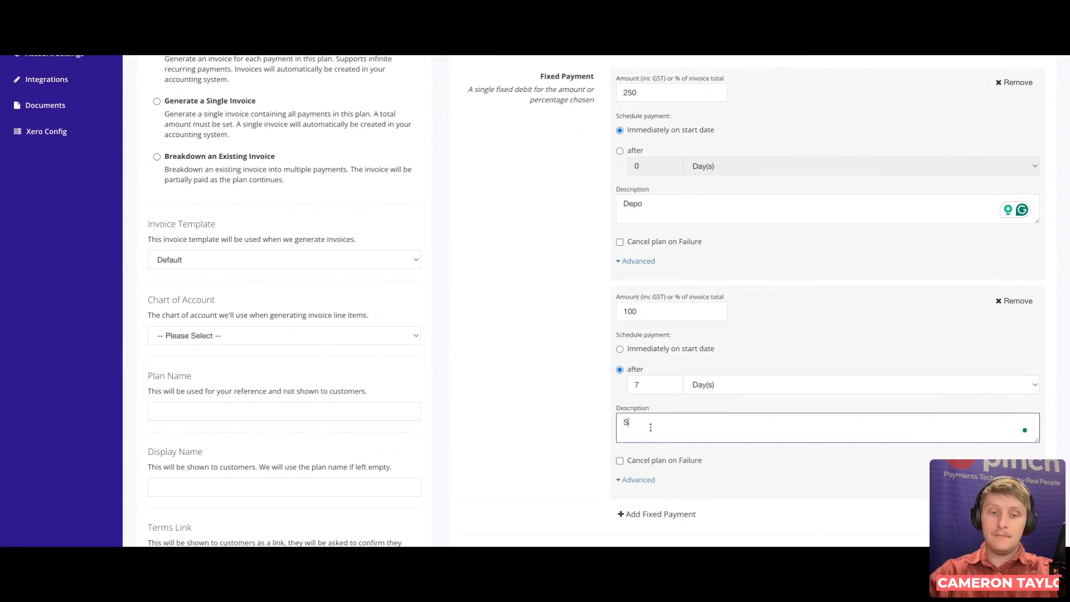
text(ecnnd Depo)
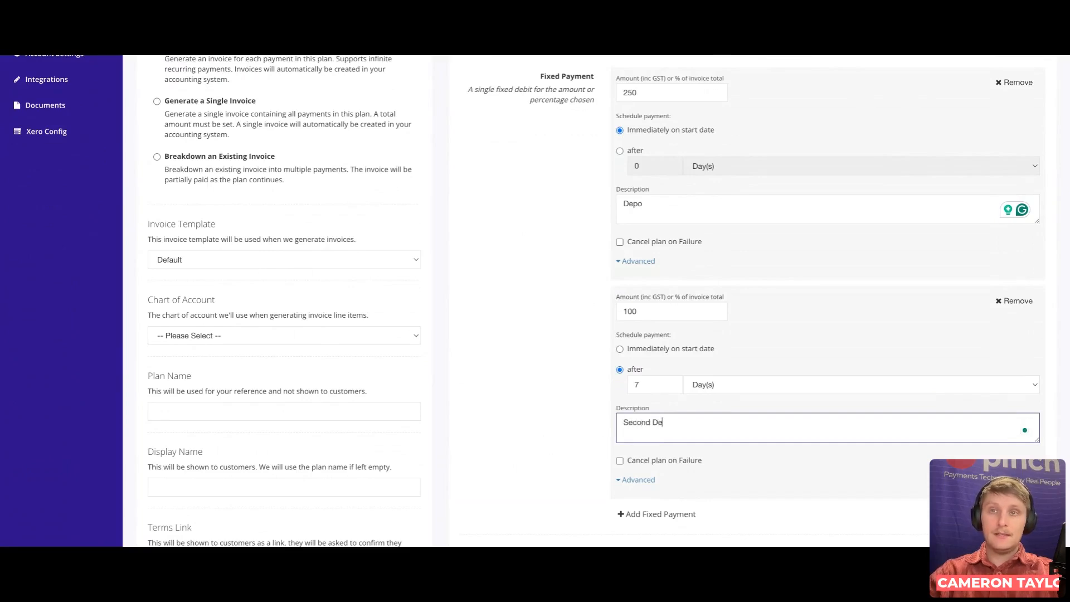
click(593, 433)
Step: Add a recurring payment with an amount of 25 to the plan
scroll(593, 432, down, 4)
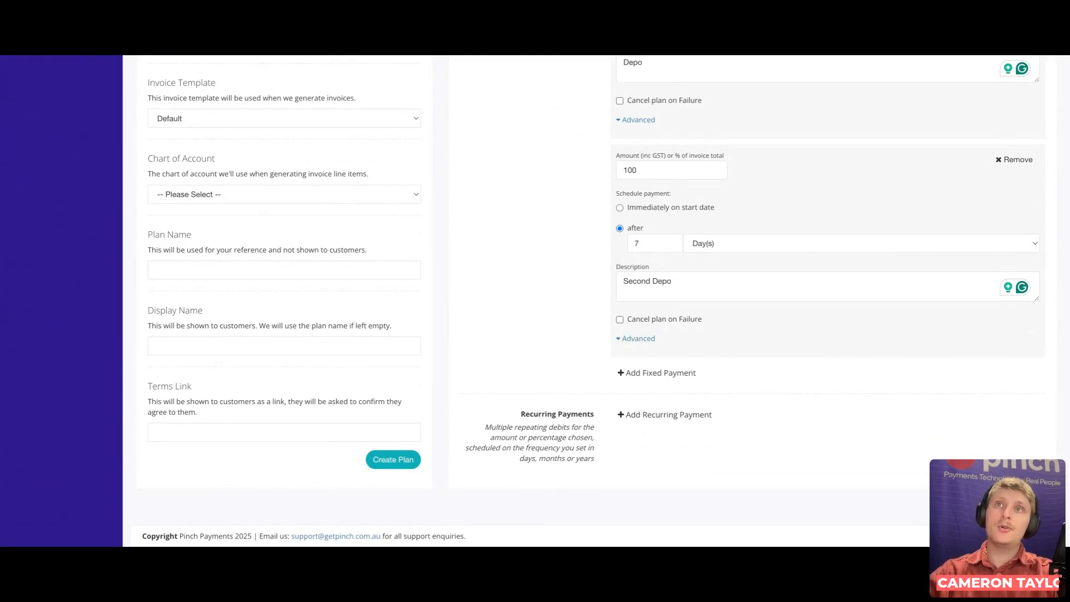
scroll(580, 318, up, 2)
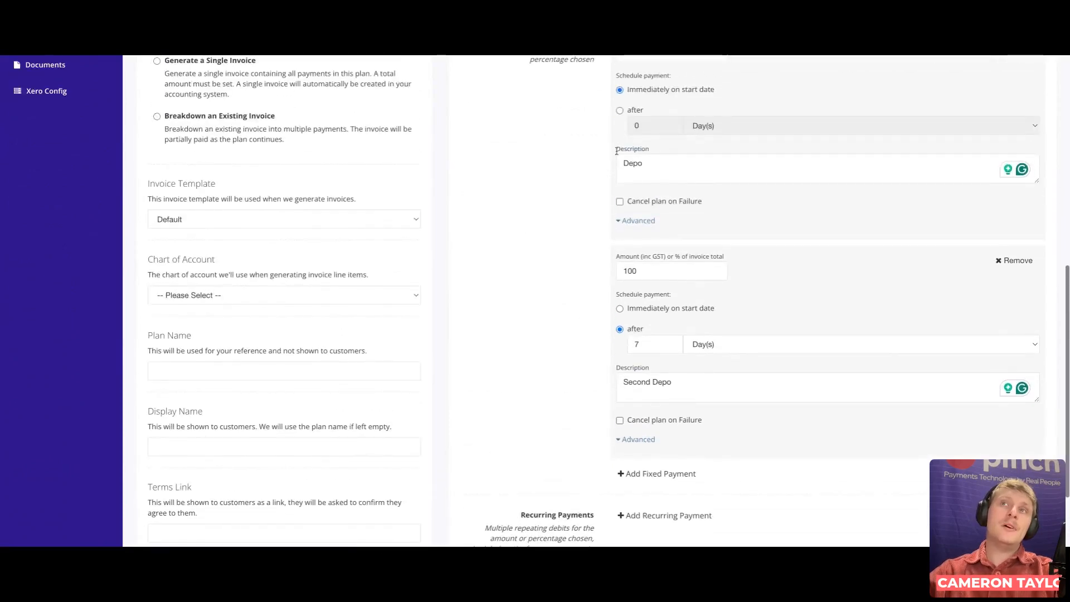
scroll(647, 133, up, 1)
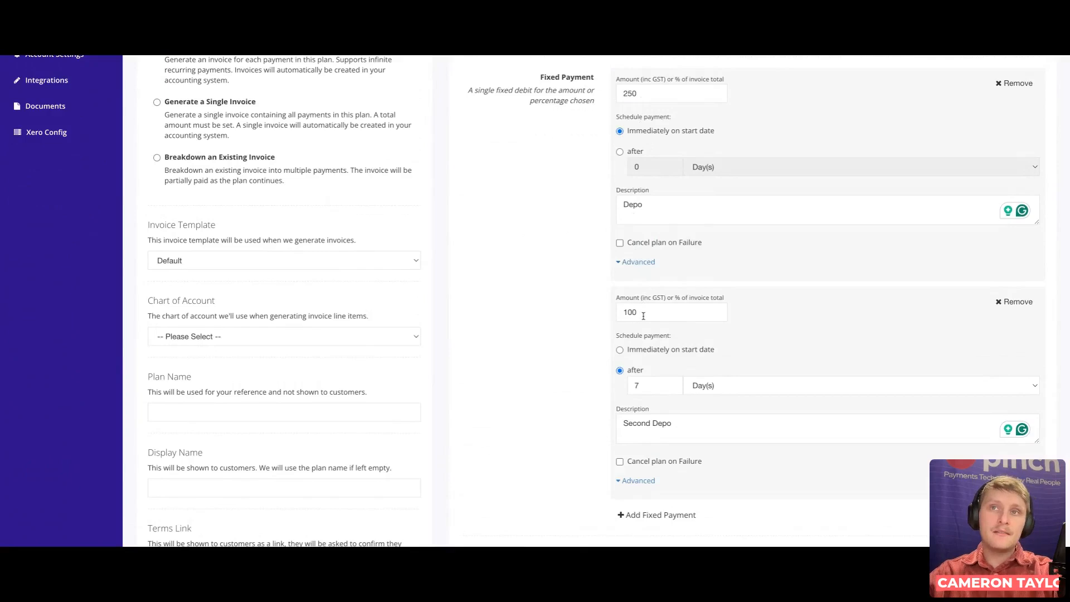
scroll(562, 362, down, 2)
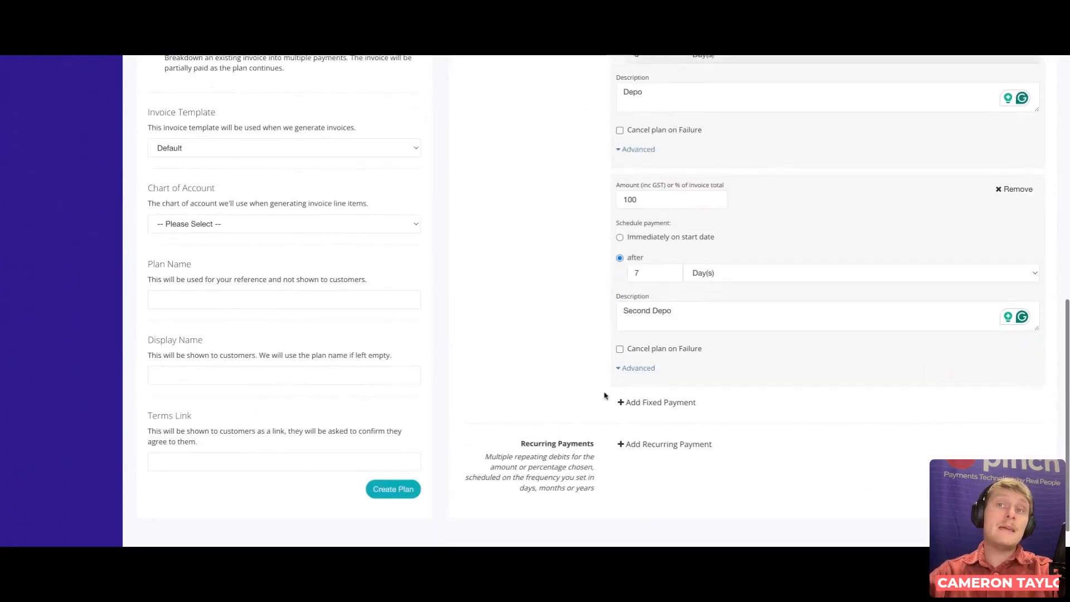
click(641, 446)
scroll(613, 434, down, 1)
click(651, 420)
text(25)
click(558, 404)
Step: Set the recurring payment to repeat every 7 days
scroll(558, 405, down, 1)
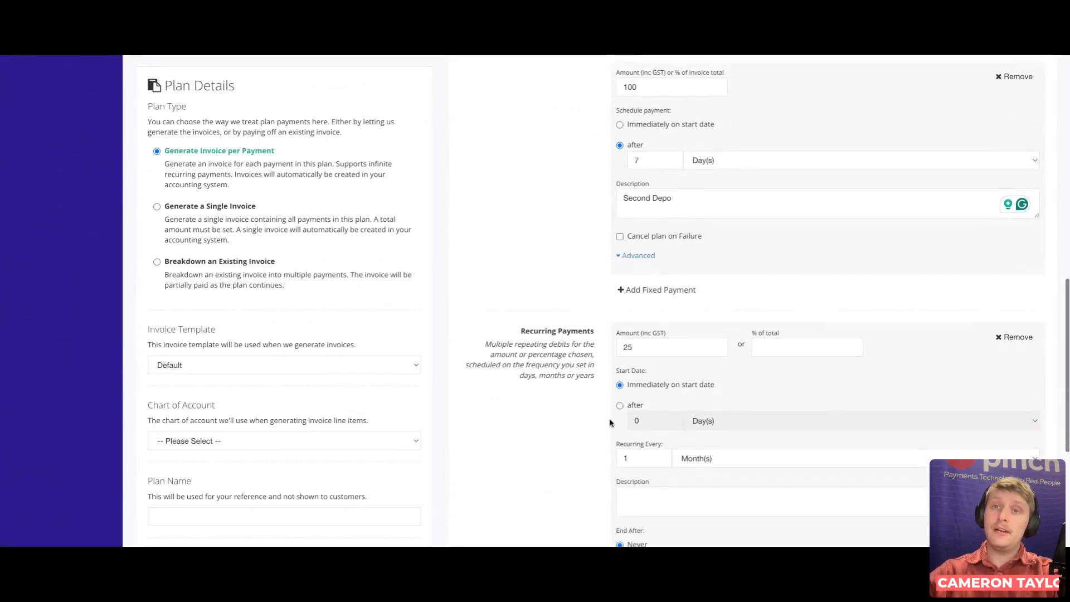
double_click(620, 458)
text(7)
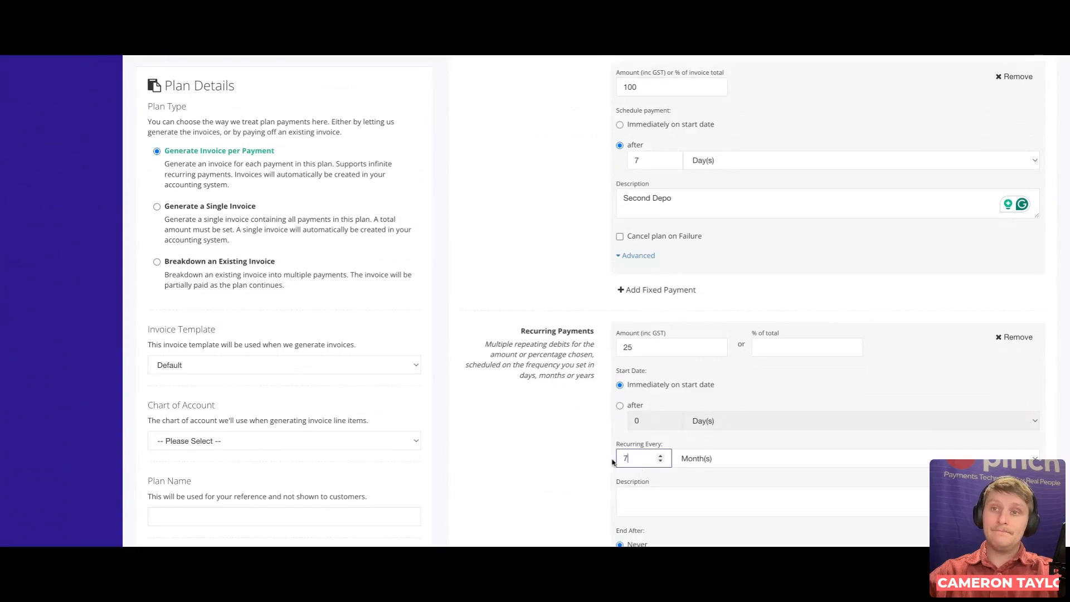
click(701, 460)
click(694, 439)
click(547, 473)
Step: Set the recurring payment to start after 14 days
scroll(600, 474, down, 1)
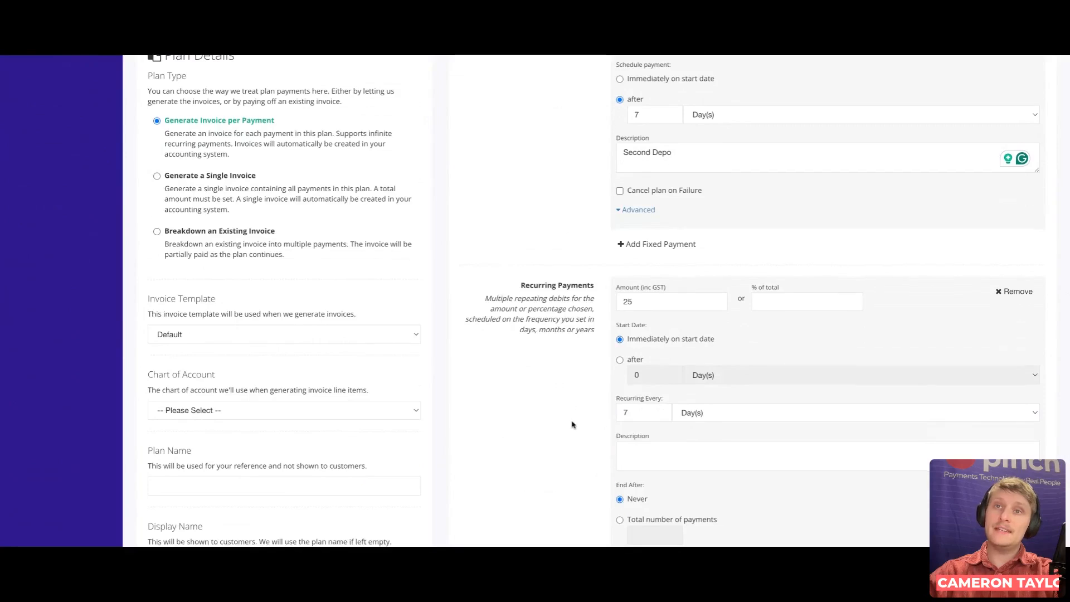
scroll(571, 423, down, 1)
click(620, 345)
double_click(636, 359)
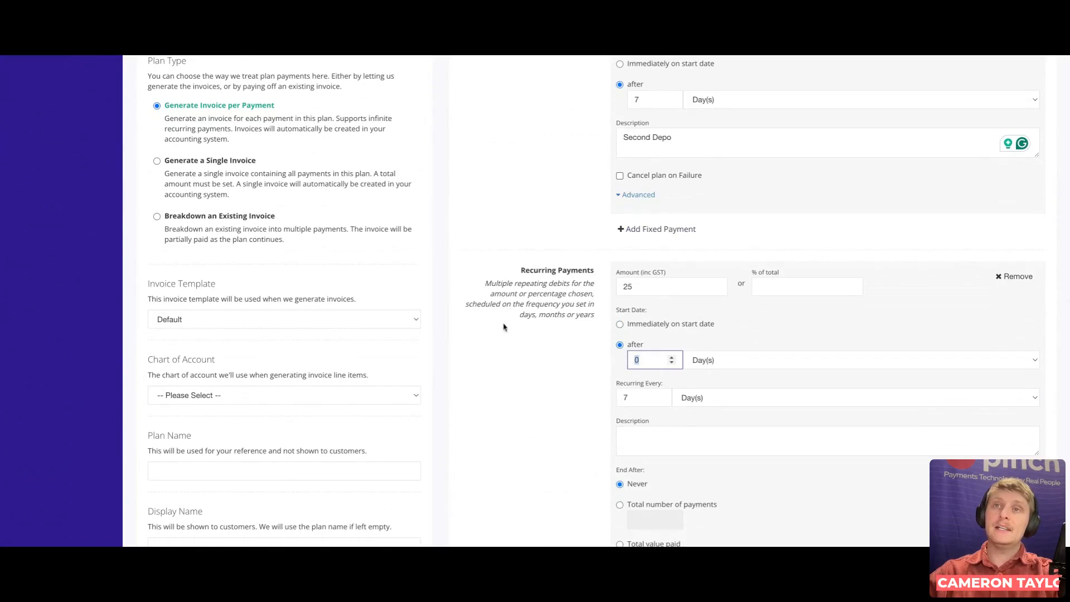
text(14)
click(468, 383)
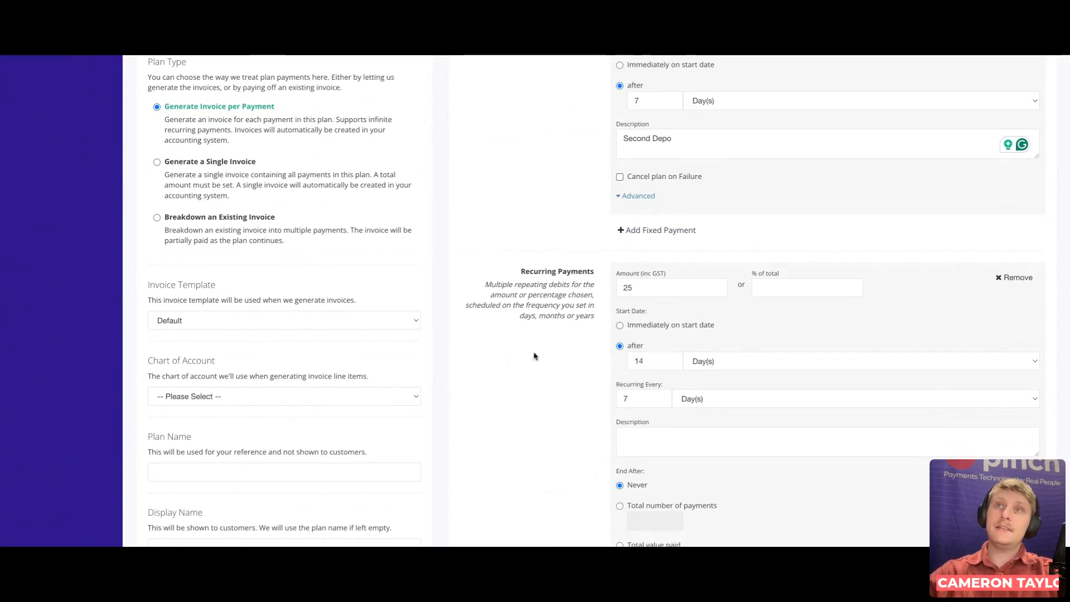
scroll(533, 357, up, 6)
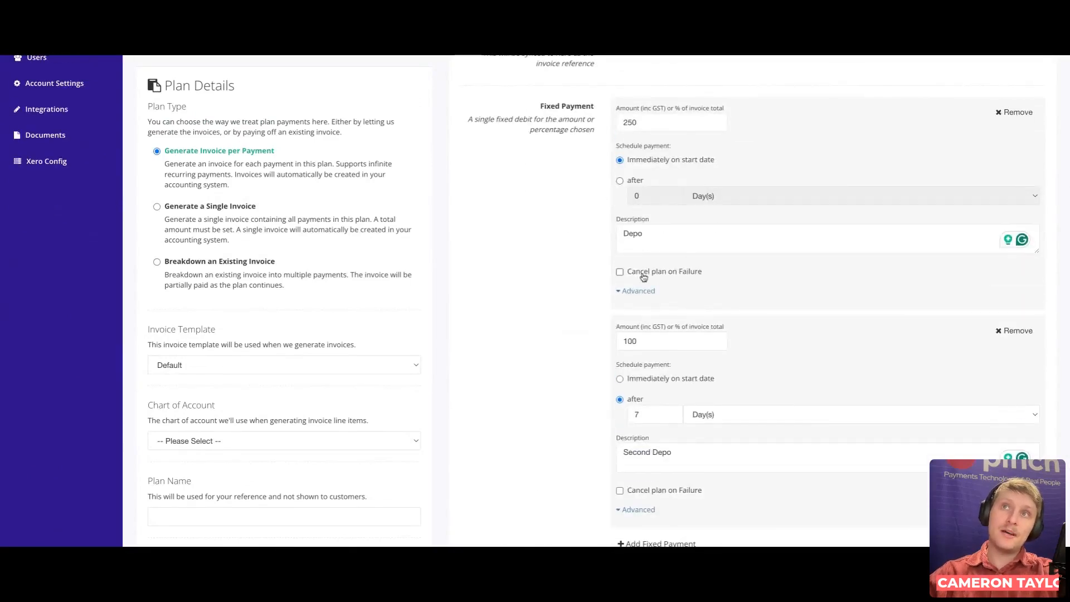
scroll(643, 277, down, 2)
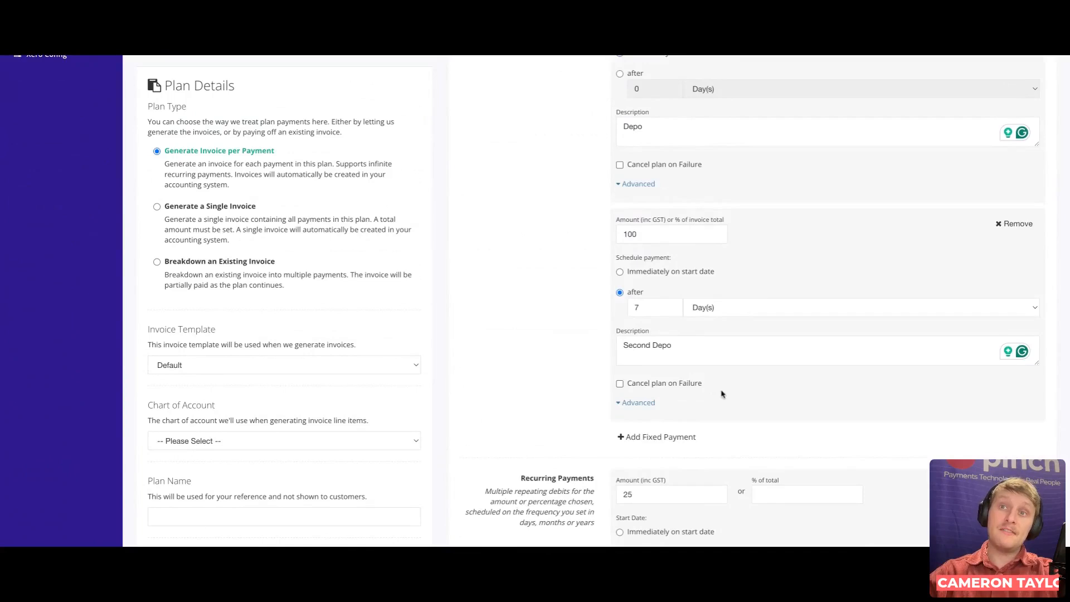
Step: Set the recurring payment to end after a total of 12 payments
scroll(579, 369, down, 3)
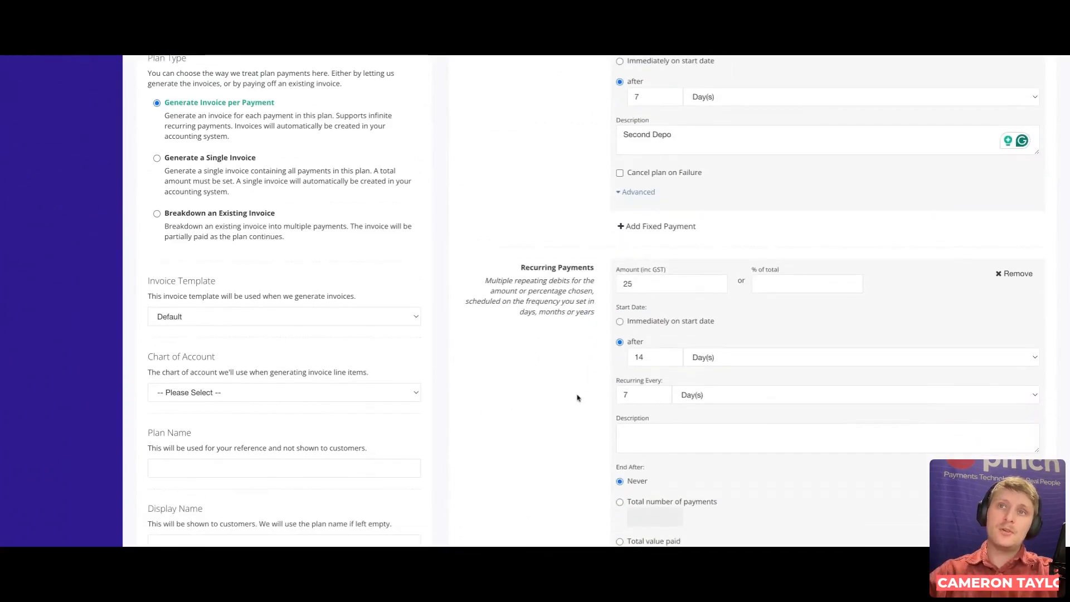
scroll(574, 398, down, 1)
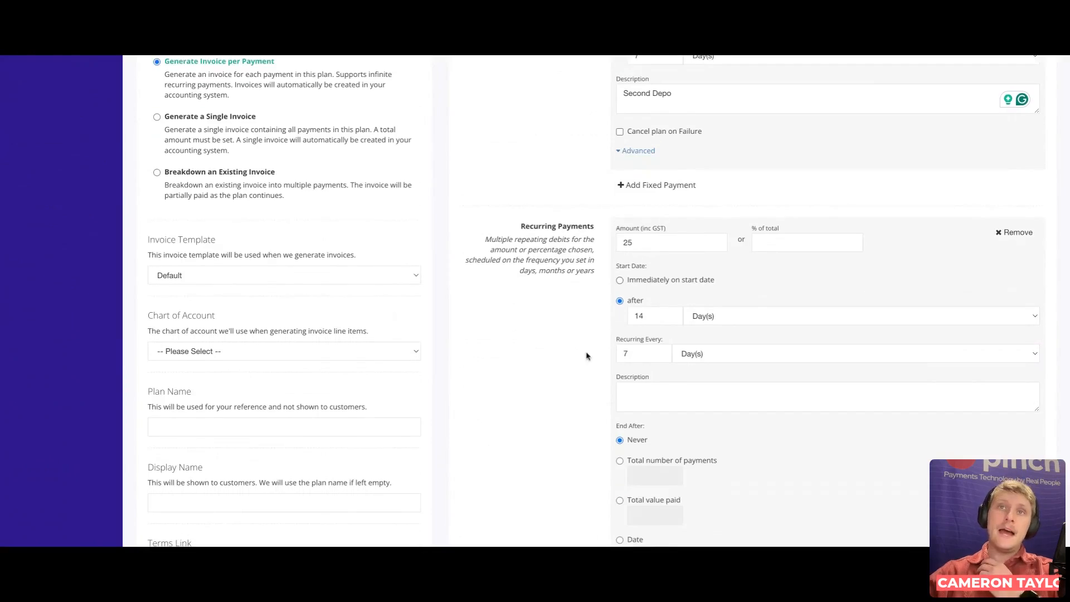
scroll(578, 367, down, 1)
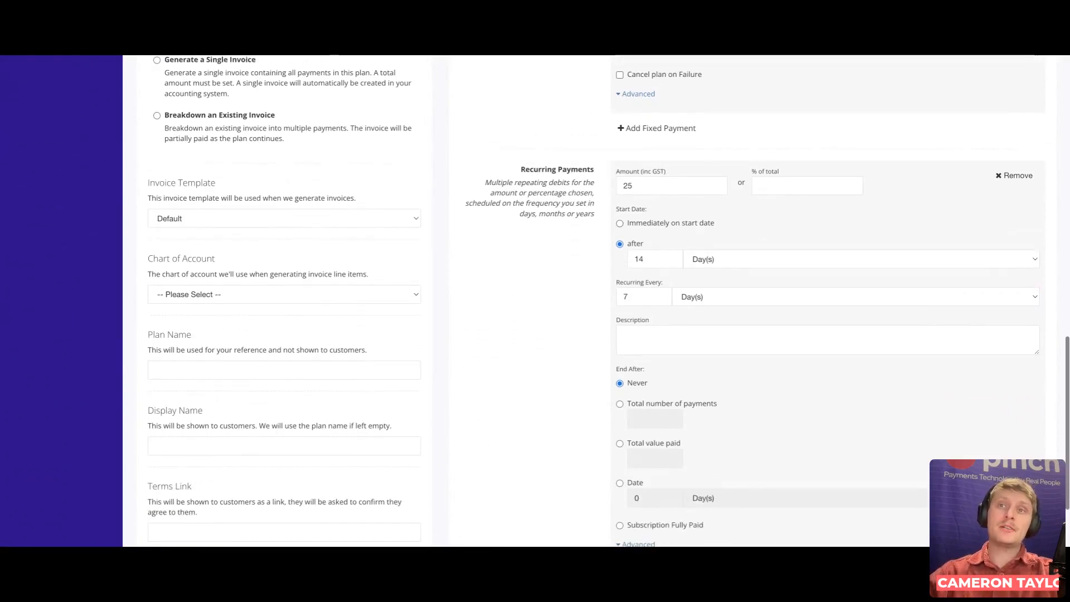
scroll(535, 301, down, 1)
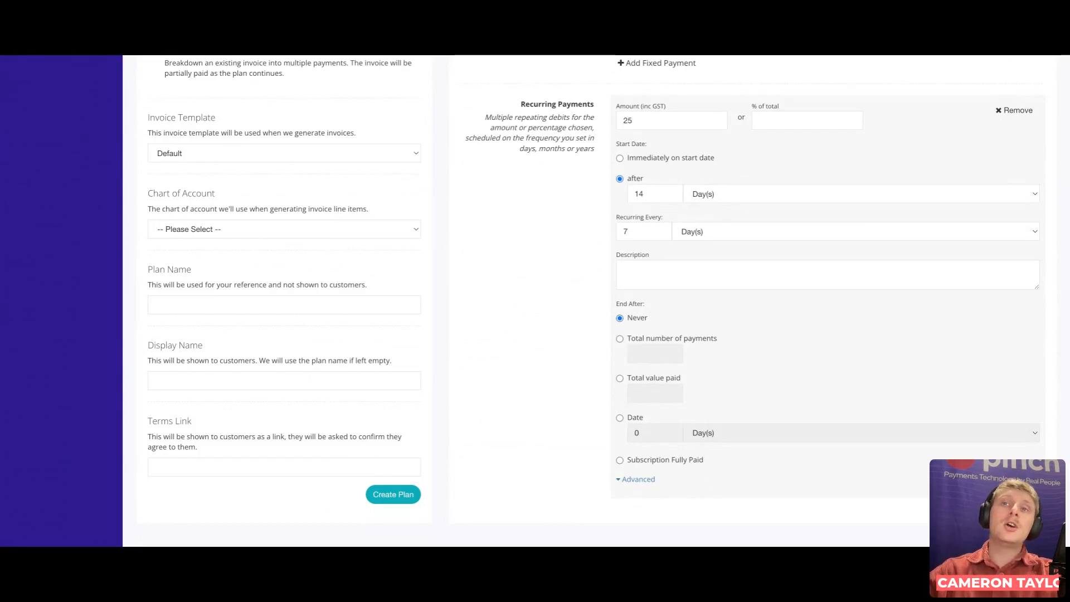
click(619, 339)
click(663, 359)
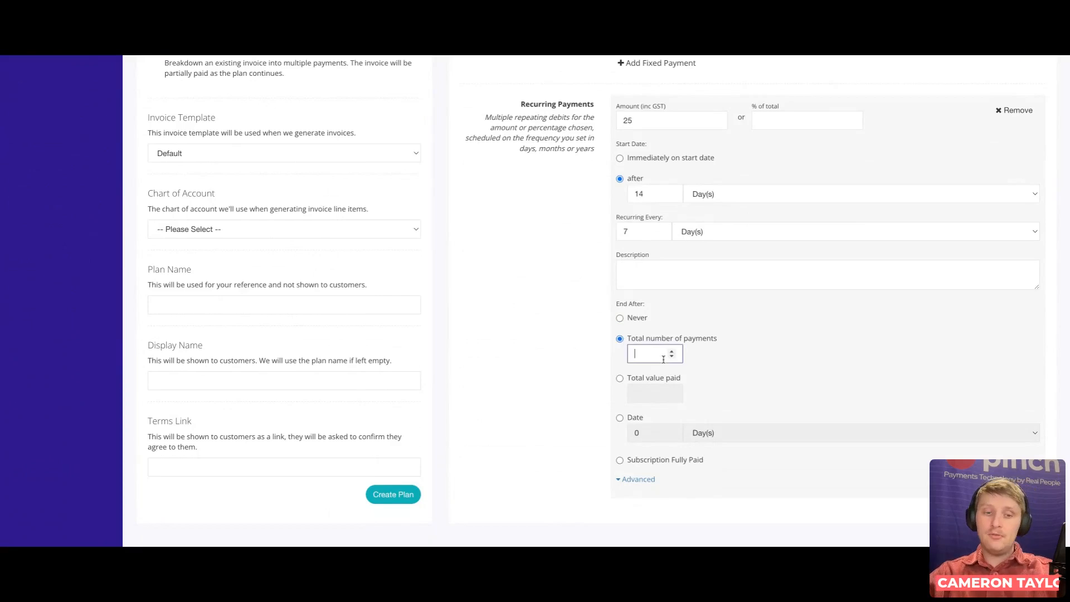
text(12)
click(584, 363)
scroll(559, 484, down, 1)
click(620, 342)
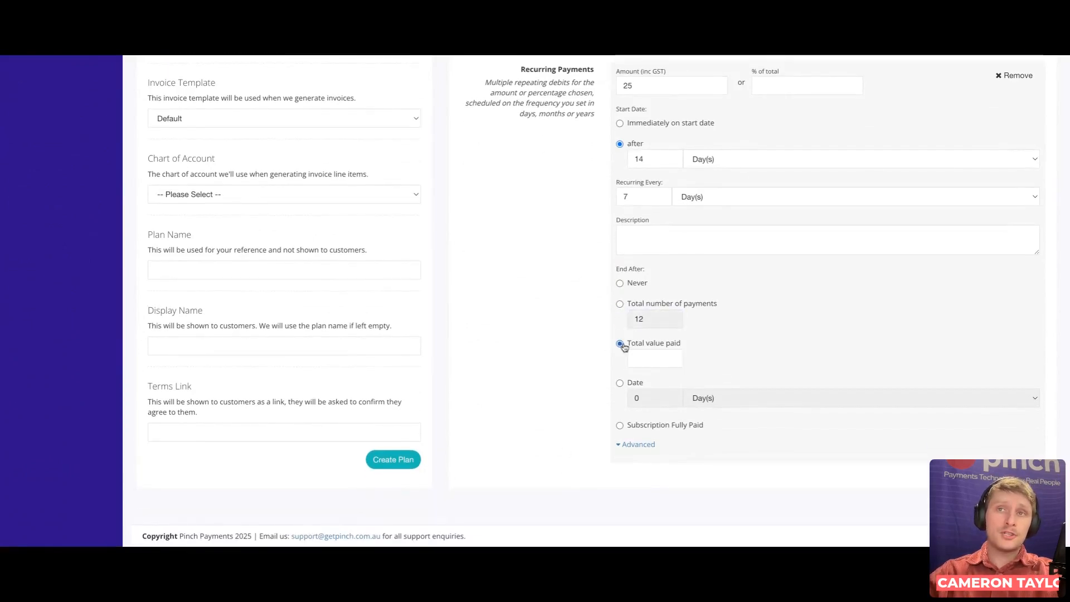
click(620, 304)
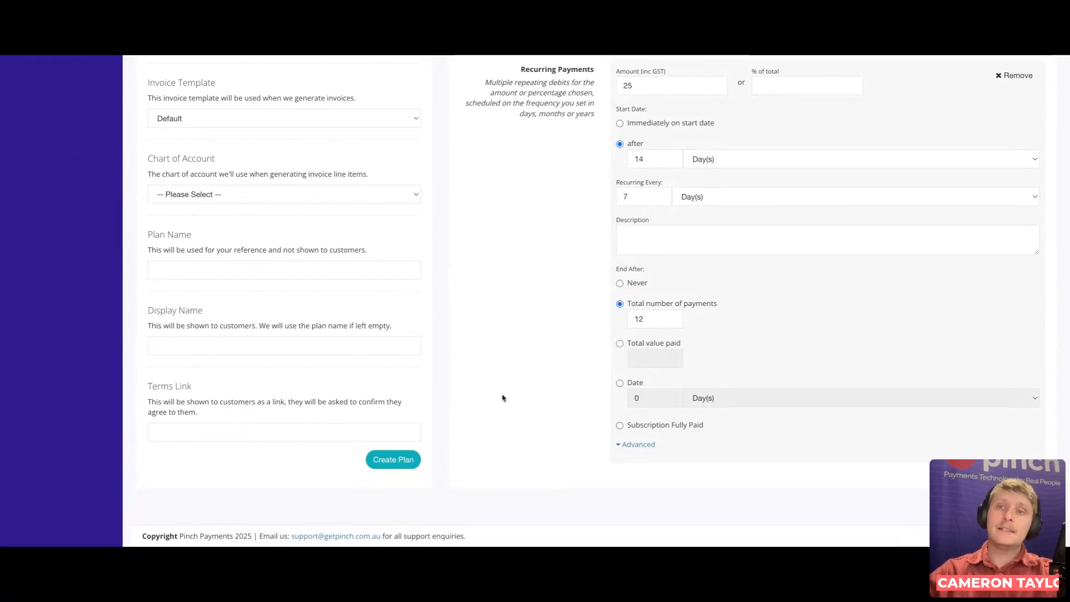
Step: Show the recurring payment's advanced options and look at its chart of account choices
scroll(532, 417, down, 1)
click(634, 440)
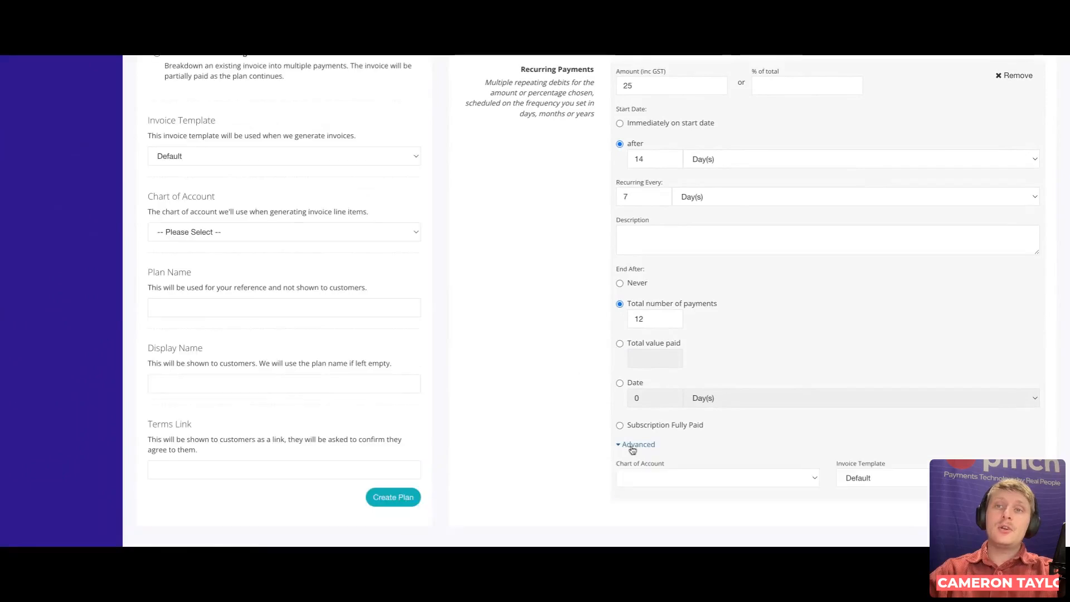
scroll(549, 426, down, 2)
click(756, 441)
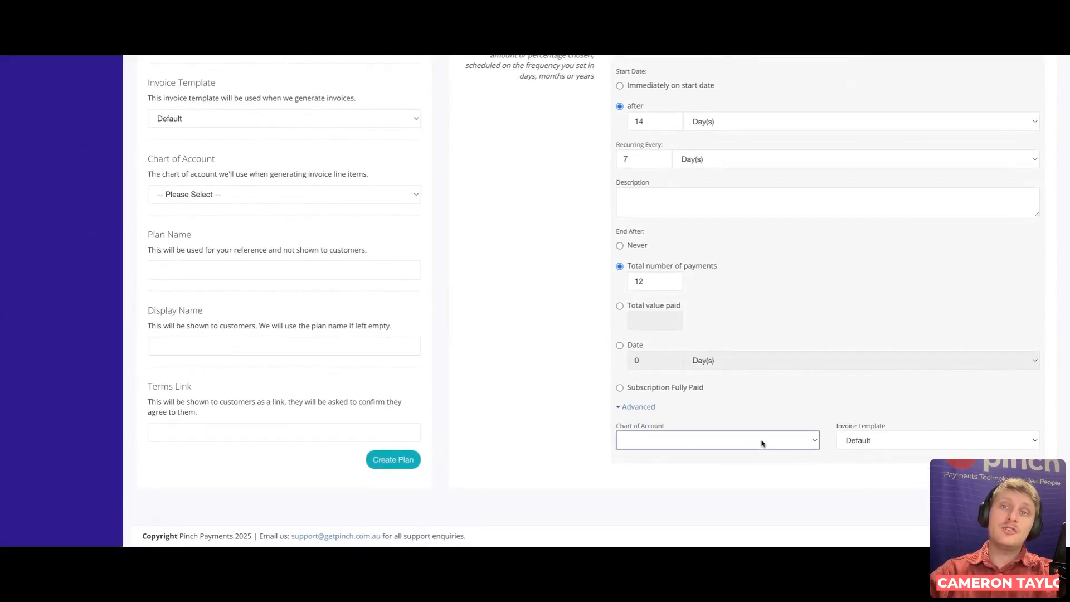
Step: Review the second fixed payment's settings and advanced options, along with the recurring payment's schedule and template settings
scroll(690, 161, up, 3)
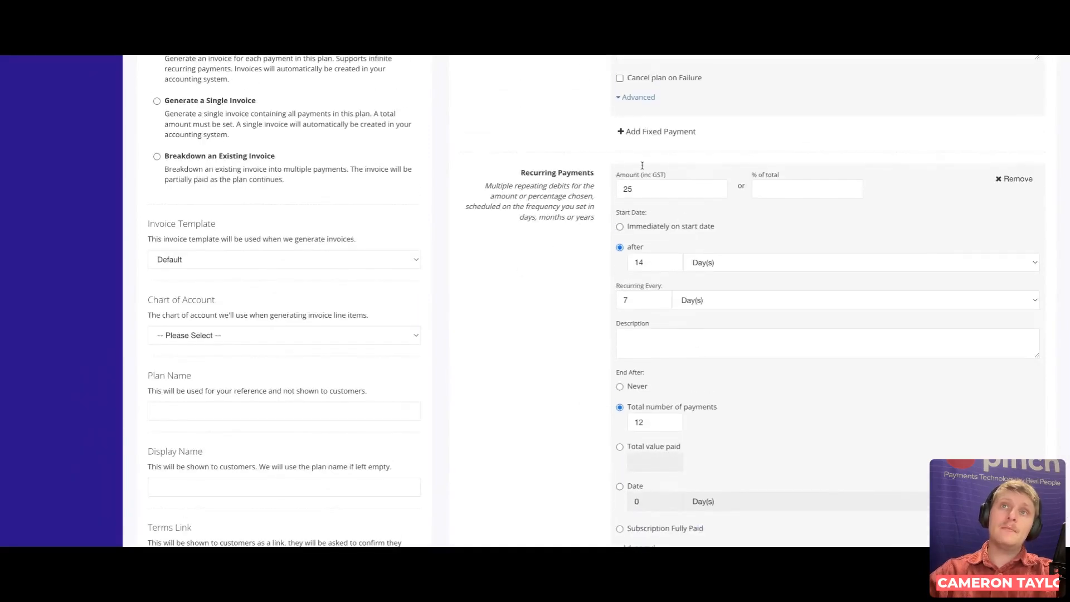
scroll(566, 220, up, 3)
scroll(566, 220, up, 2)
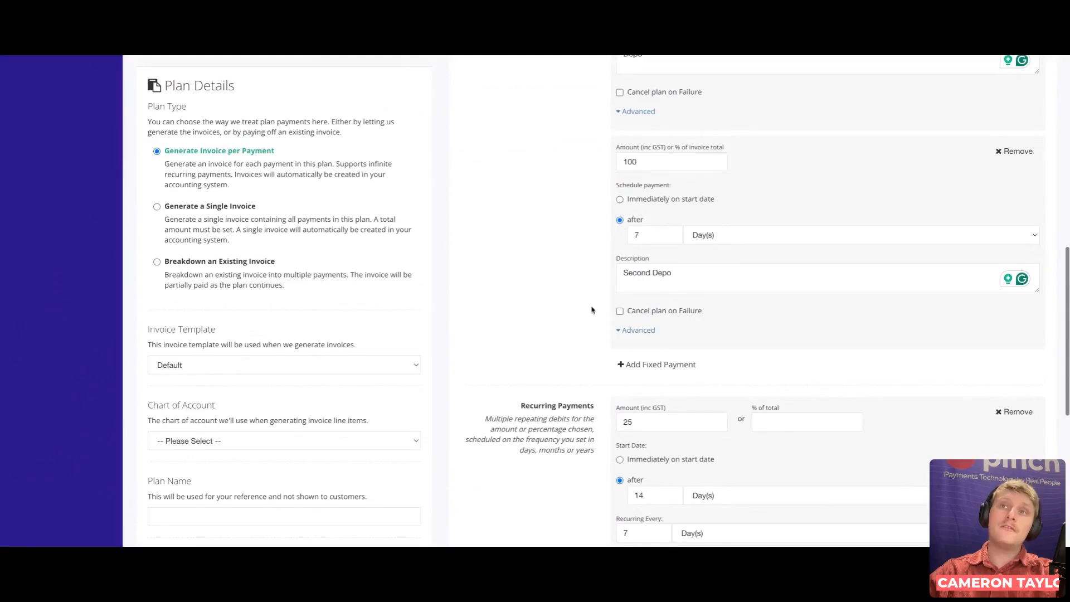
click(640, 330)
click(640, 330)
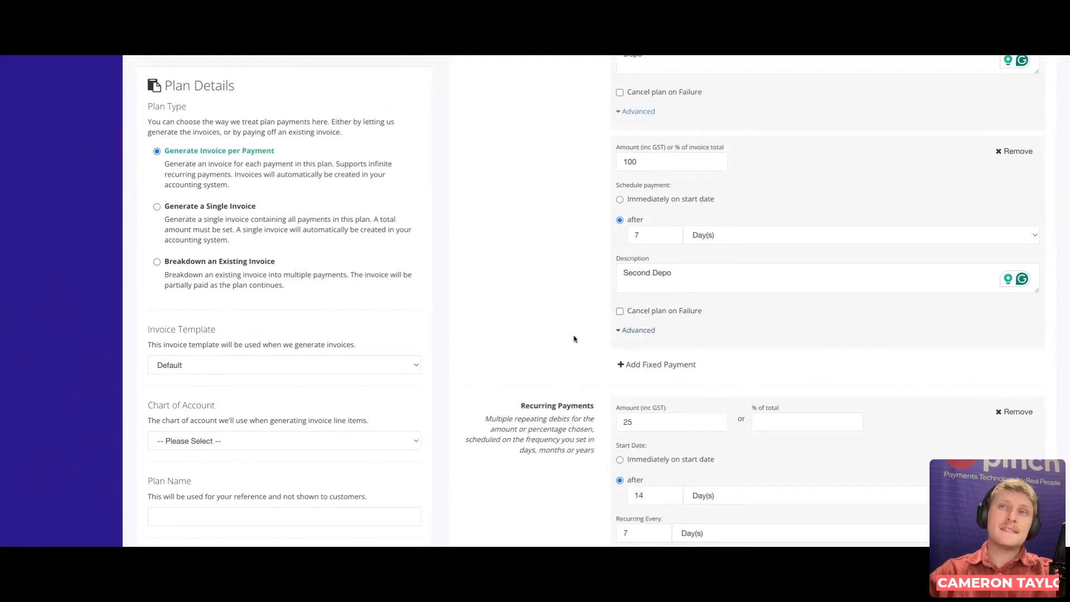
scroll(561, 413, down, 4)
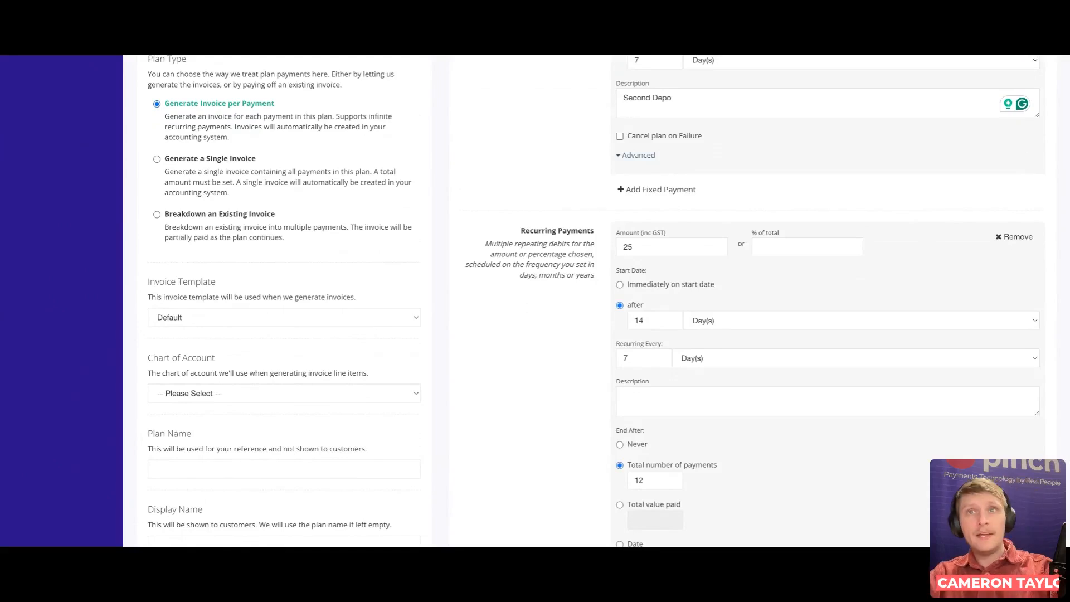
scroll(566, 301, down, 4)
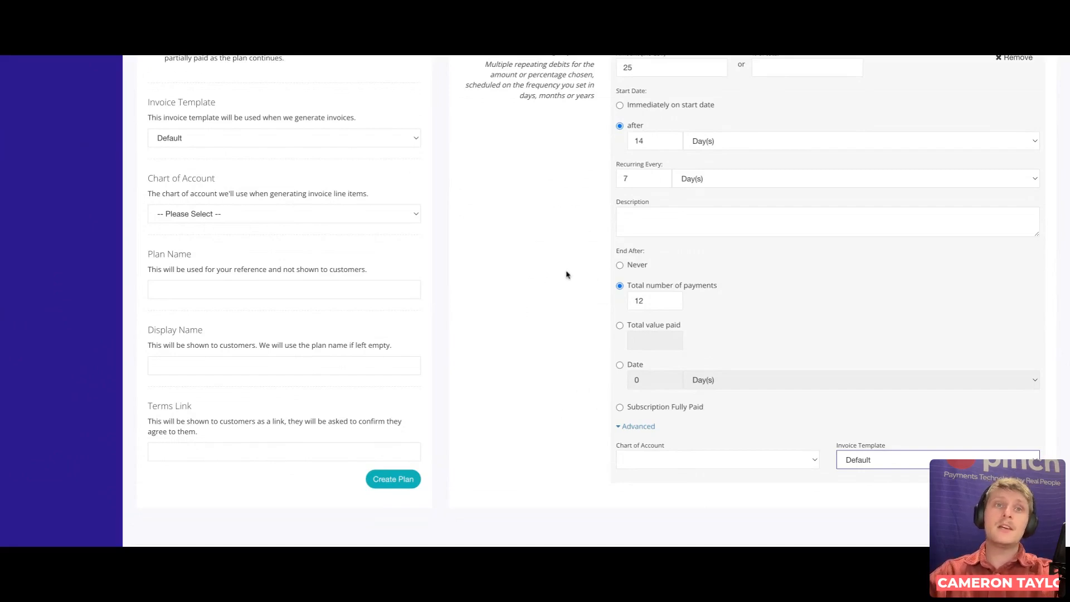
scroll(585, 352, up, 1)
scroll(585, 352, up, 4)
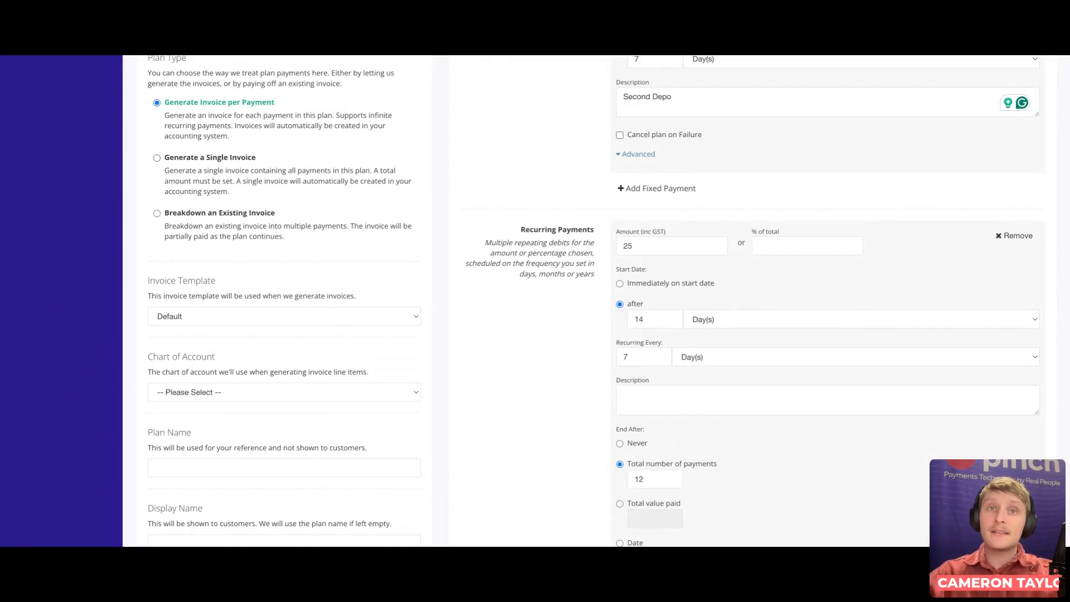
scroll(489, 394, down, 1)
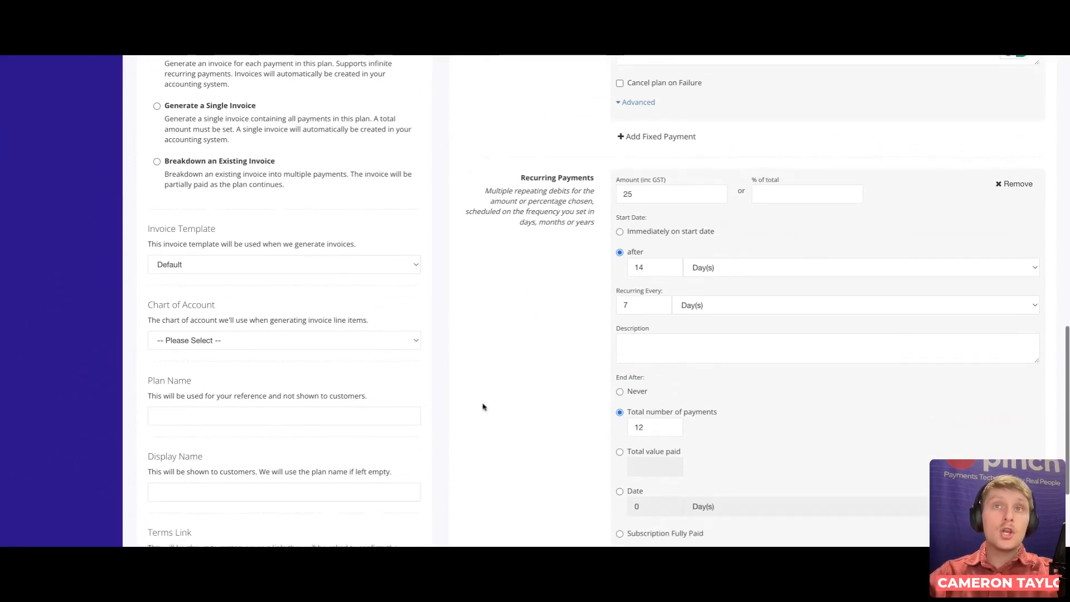
scroll(484, 407, down, 1)
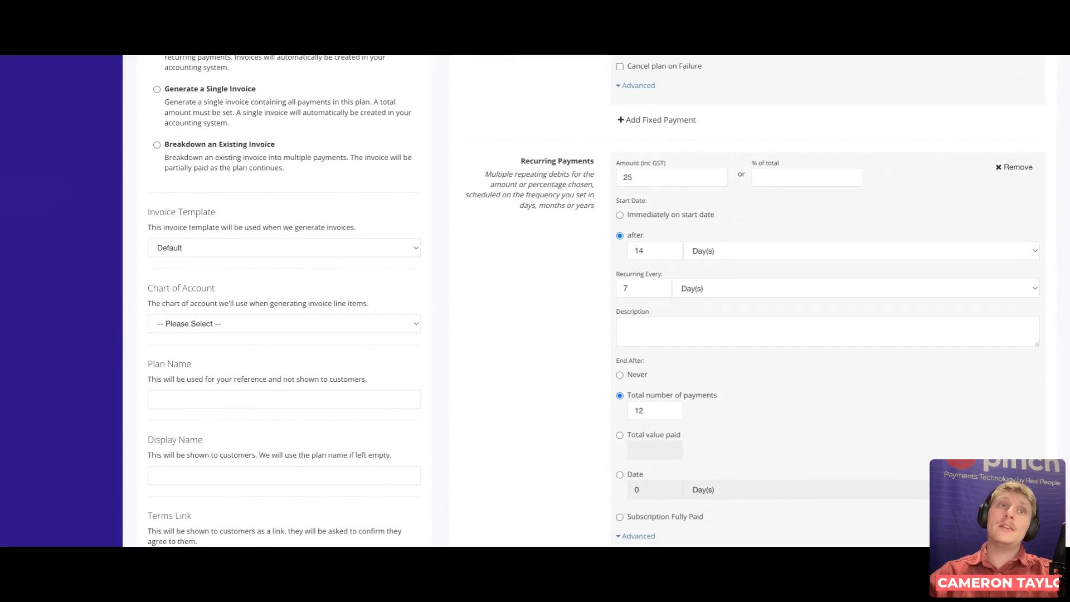
scroll(313, 497, down, 1)
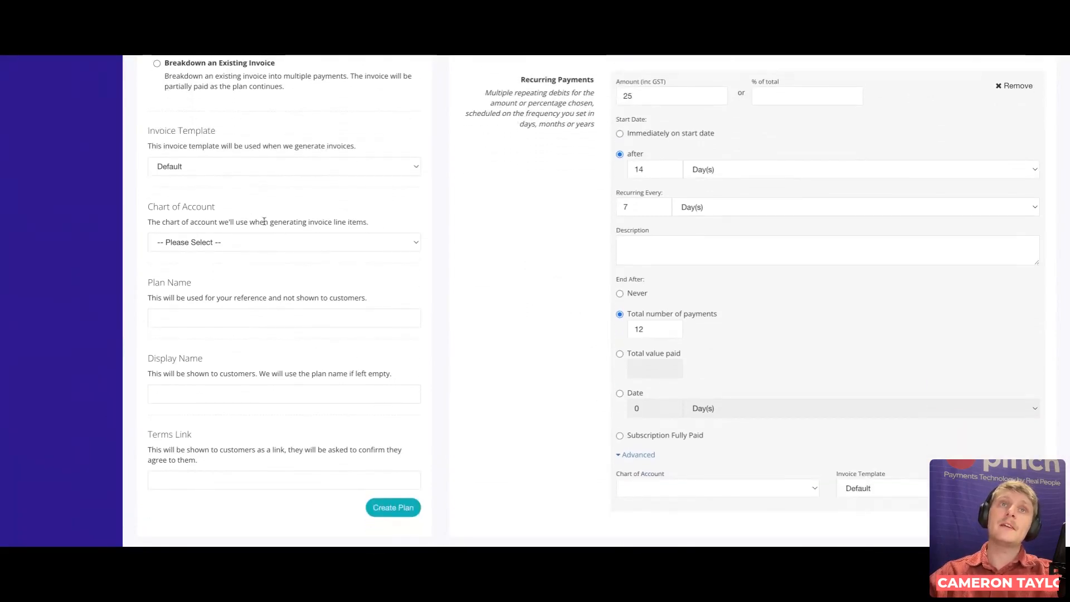
Step: Set the plan's invoice template to Standard
drag(360, 146, 147, 151)
click(137, 150)
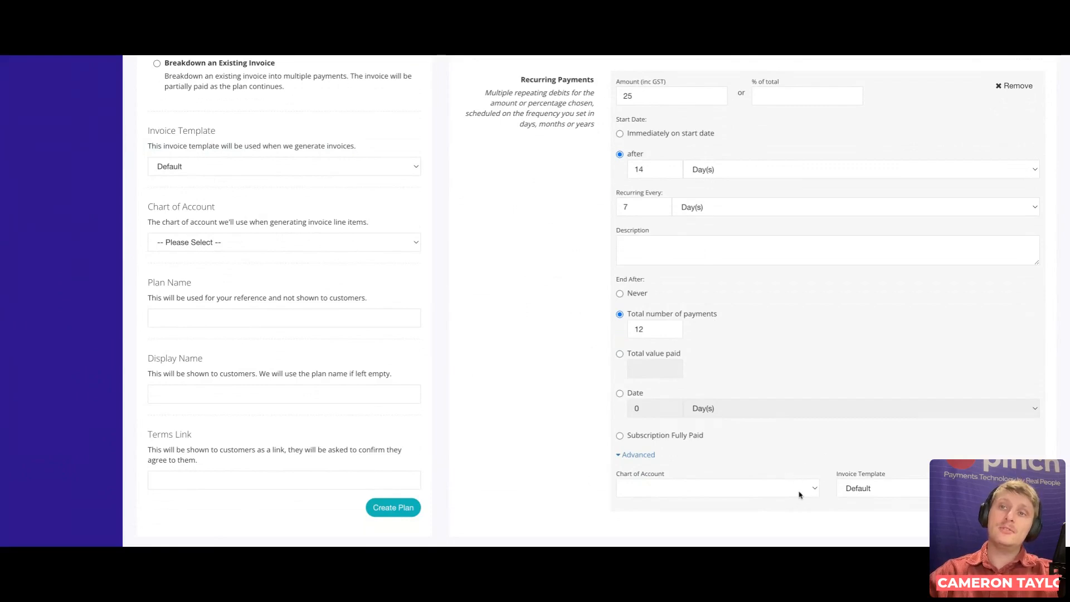
click(192, 173)
click(189, 179)
Step: Set the plan's chart of account to Other Revenue
scroll(217, 161, up, 1)
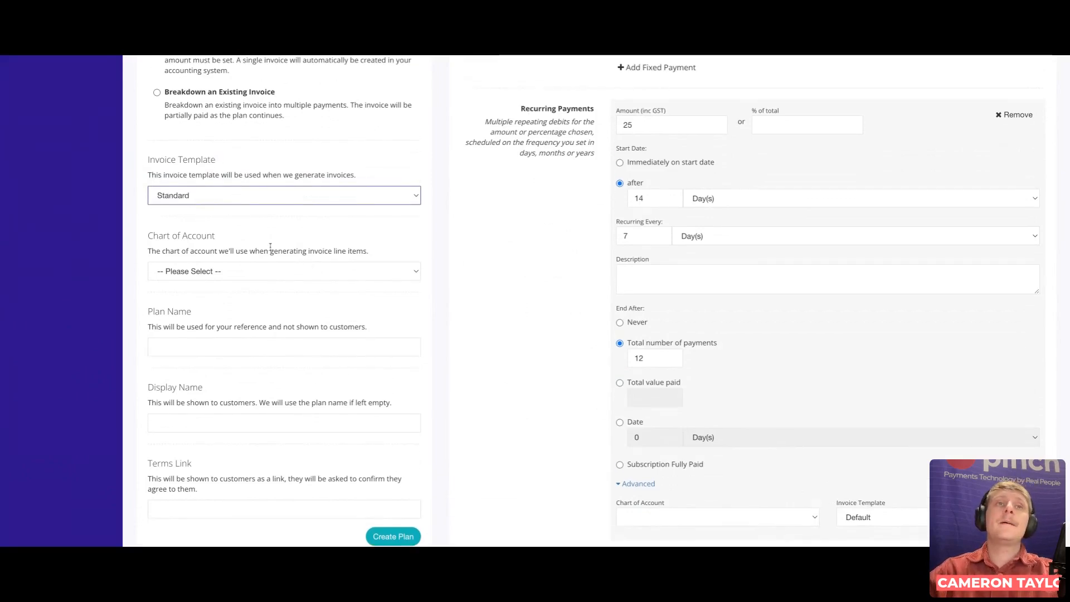
click(206, 273)
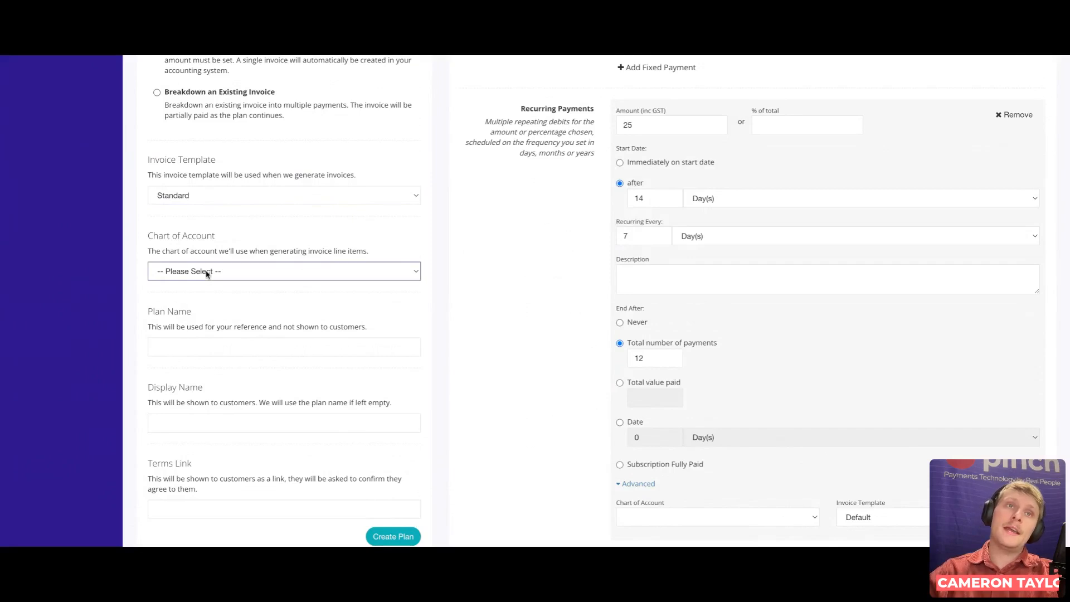
click(207, 273)
click(493, 299)
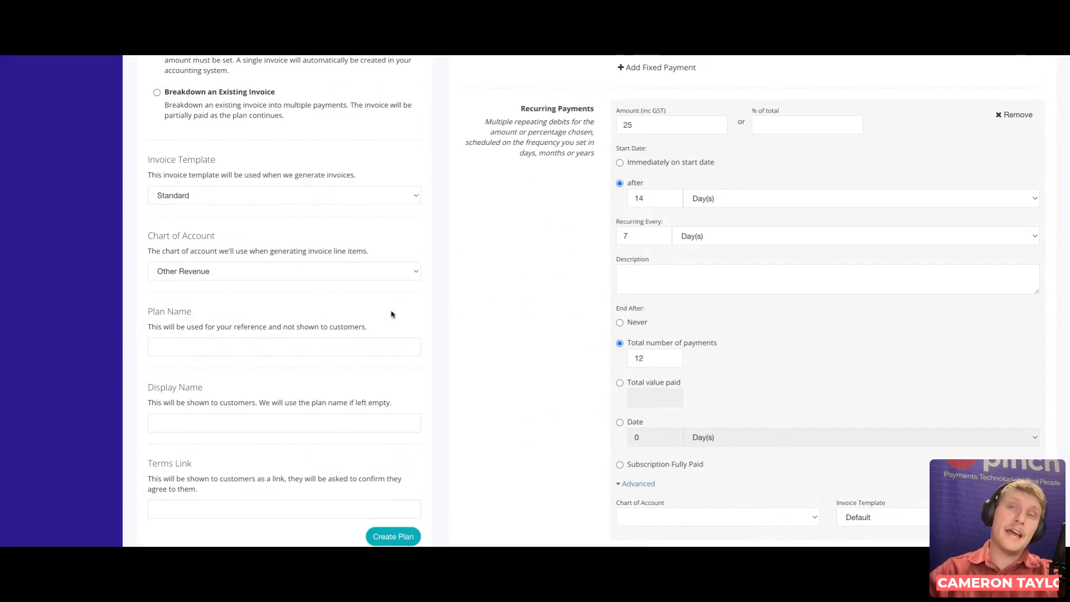
Step: Name the plan "Internal Name - Digital Marketing Example" for internal reference
scroll(391, 312, down, 1)
scroll(391, 312, down, 1)
click(169, 277)
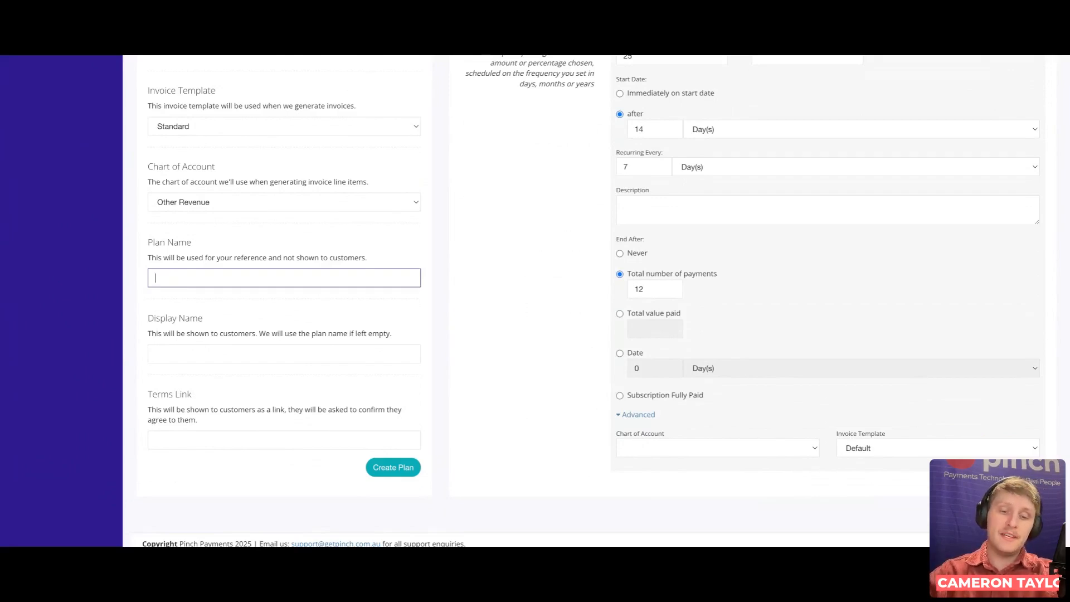
text(Intenral R)
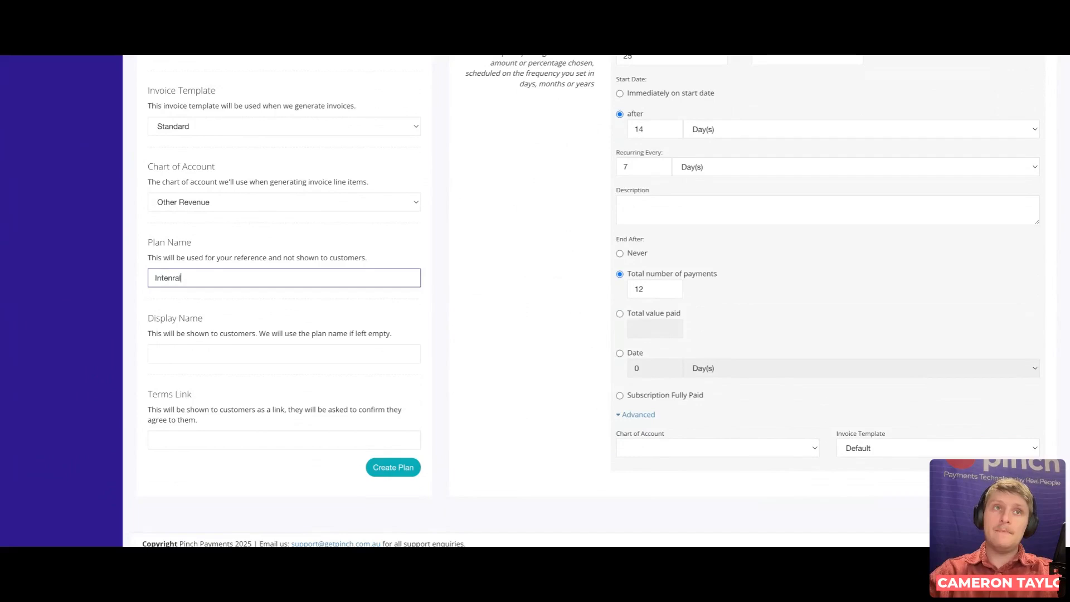
key(BackSpace)
key(BackSpace)
key(BackSpace)
key(BackSpace)
key(BackSpace)
key(BackSpace)
text(rnal )
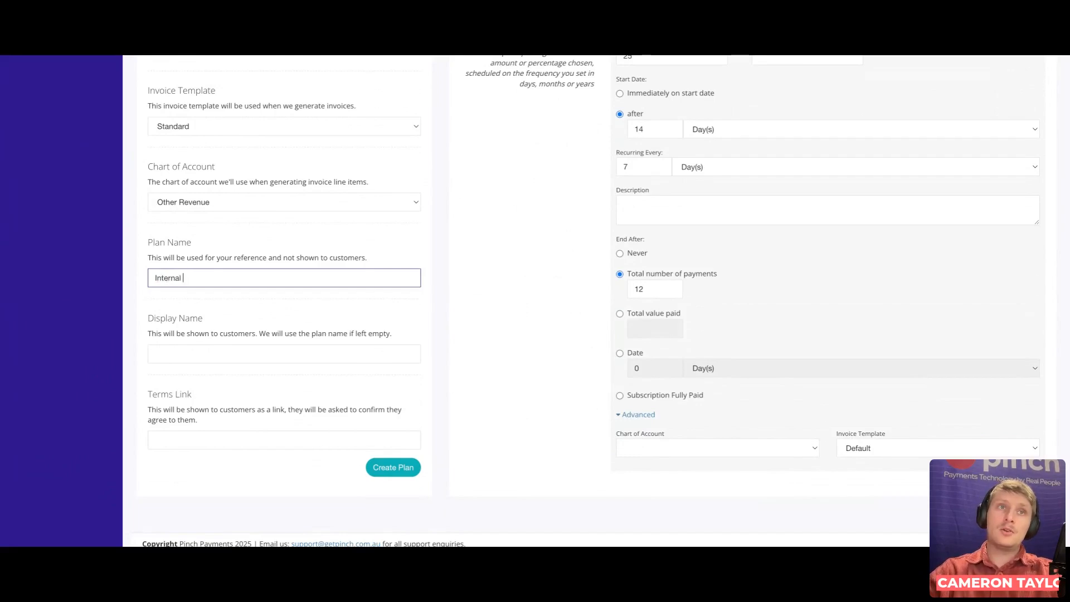
text(Name - Digital Marketing Example)
Step: Set the customer-facing display name to "Platinum Package - 25PW"
click(174, 355)
text(Pl)
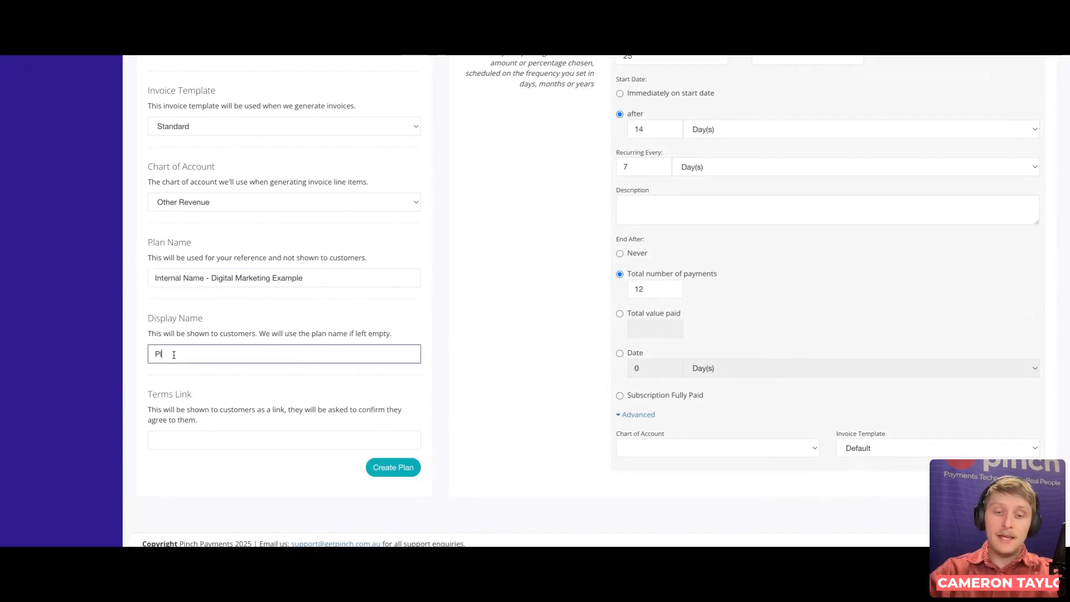
text(atinum Package - )
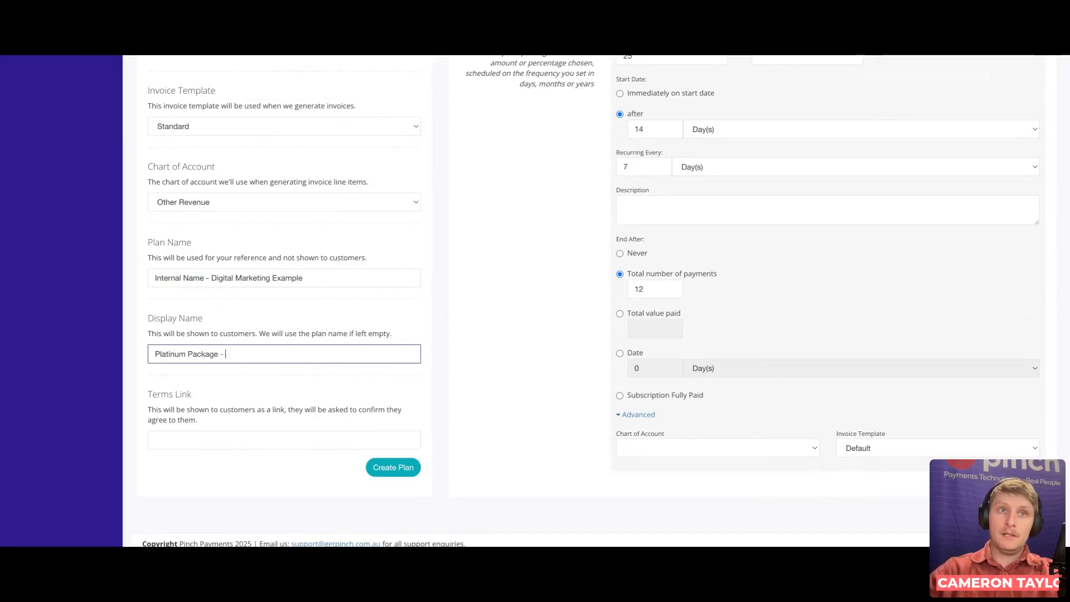
text(25PW)
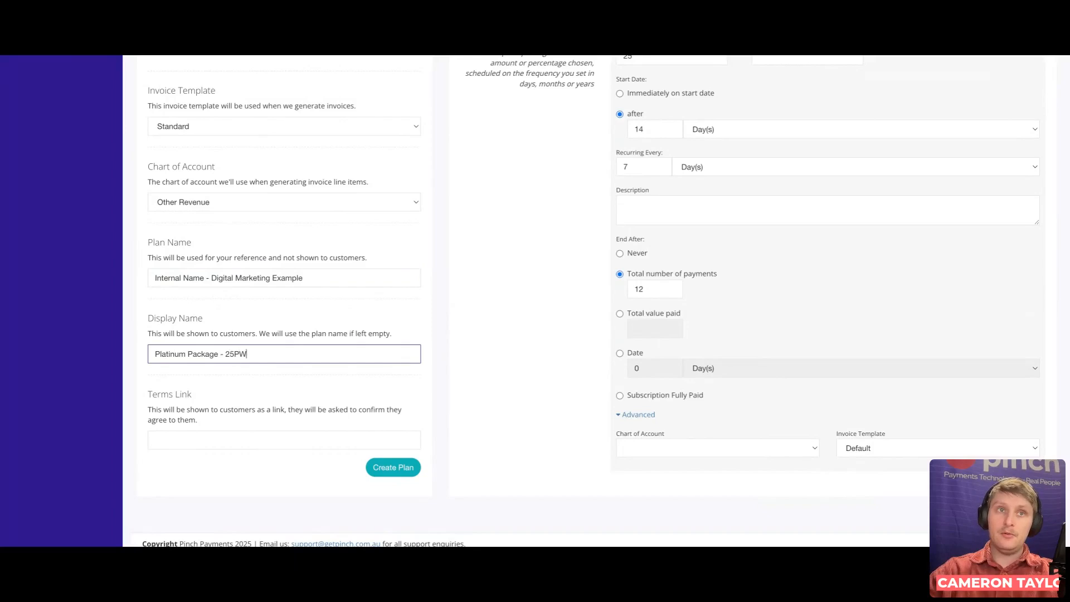
click(509, 377)
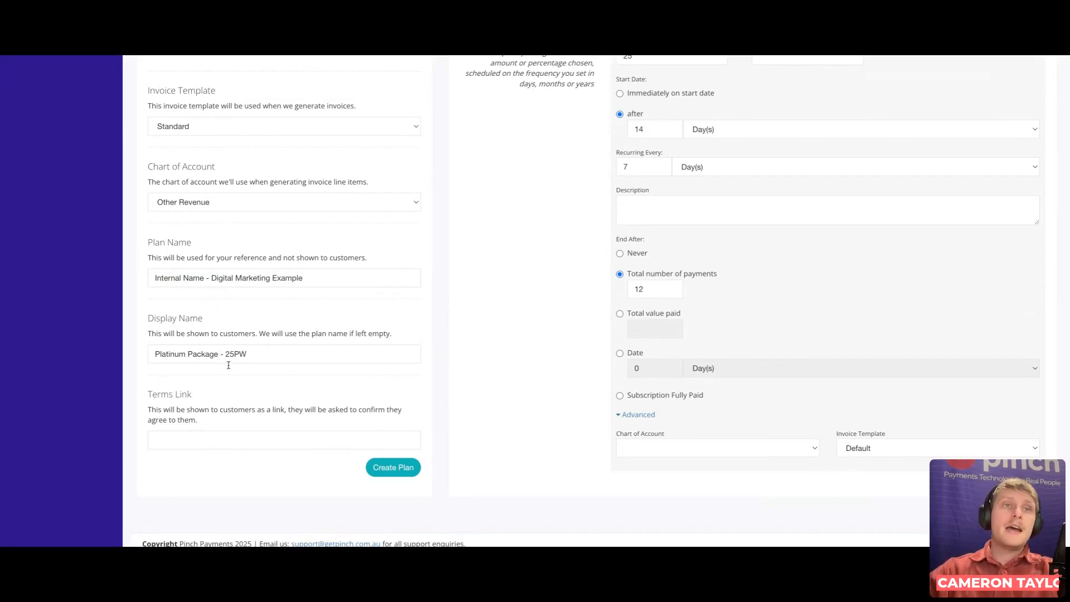
Step: Read the terms link explanation and review the plan's fixed and recurring payment schedules and plan details
drag(146, 390, 205, 425)
click(207, 425)
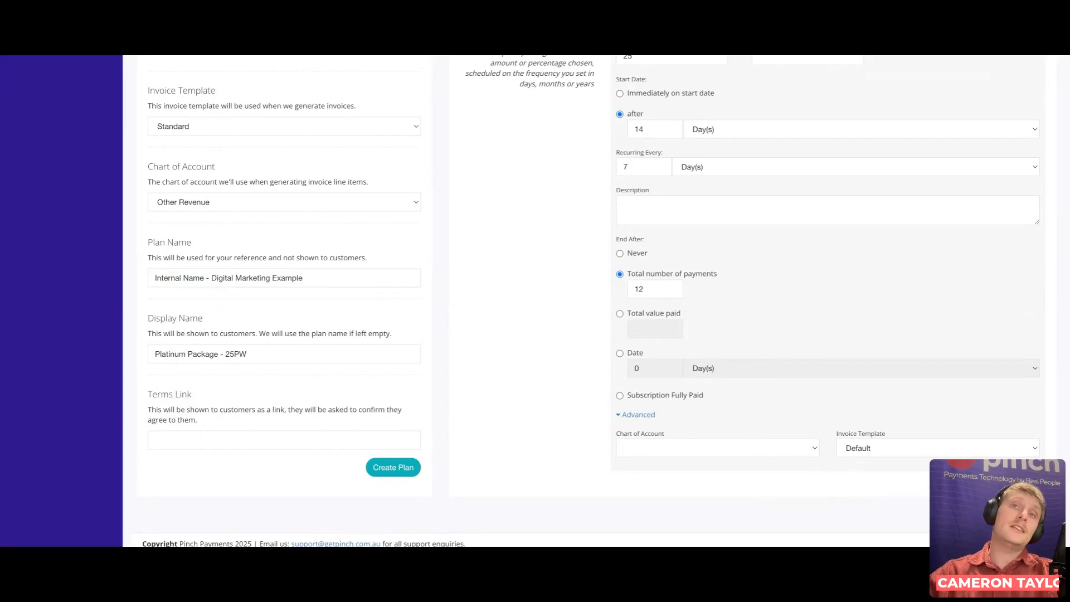
scroll(463, 339, up, 1)
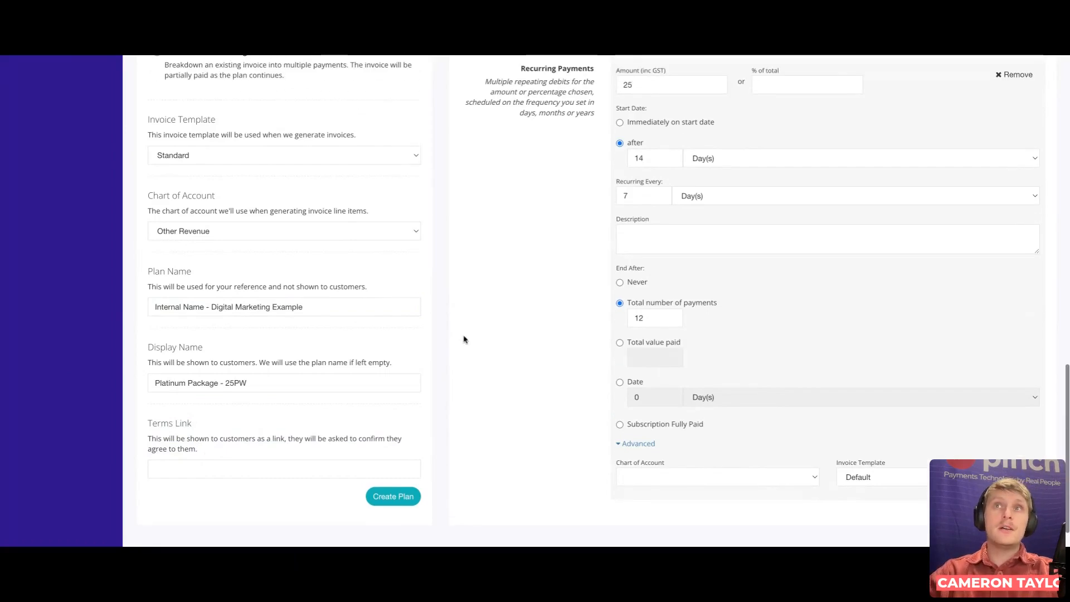
scroll(243, 184, up, 4)
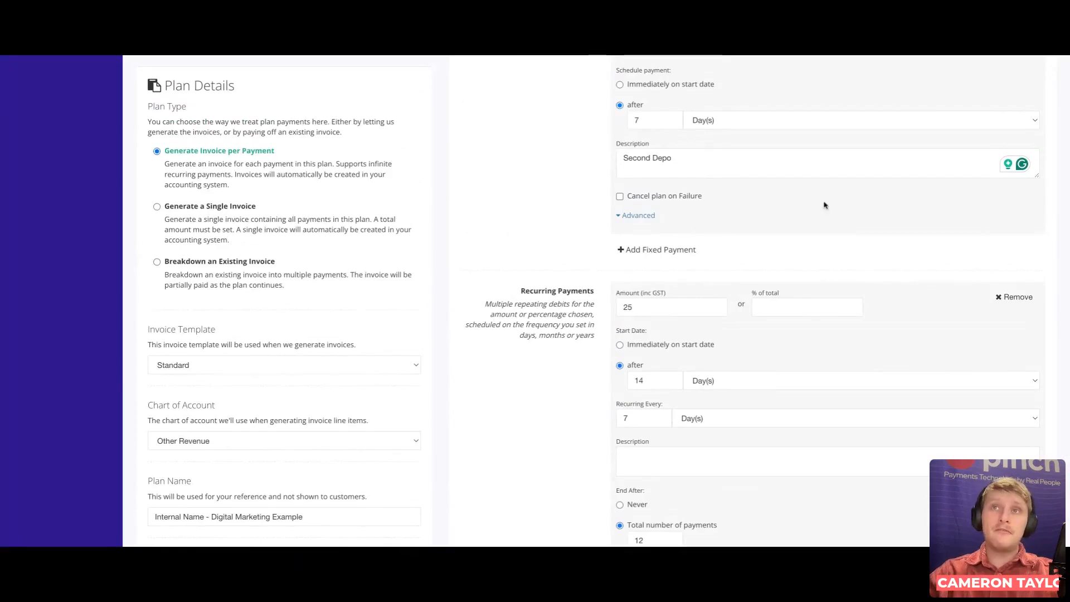
scroll(735, 143, up, 3)
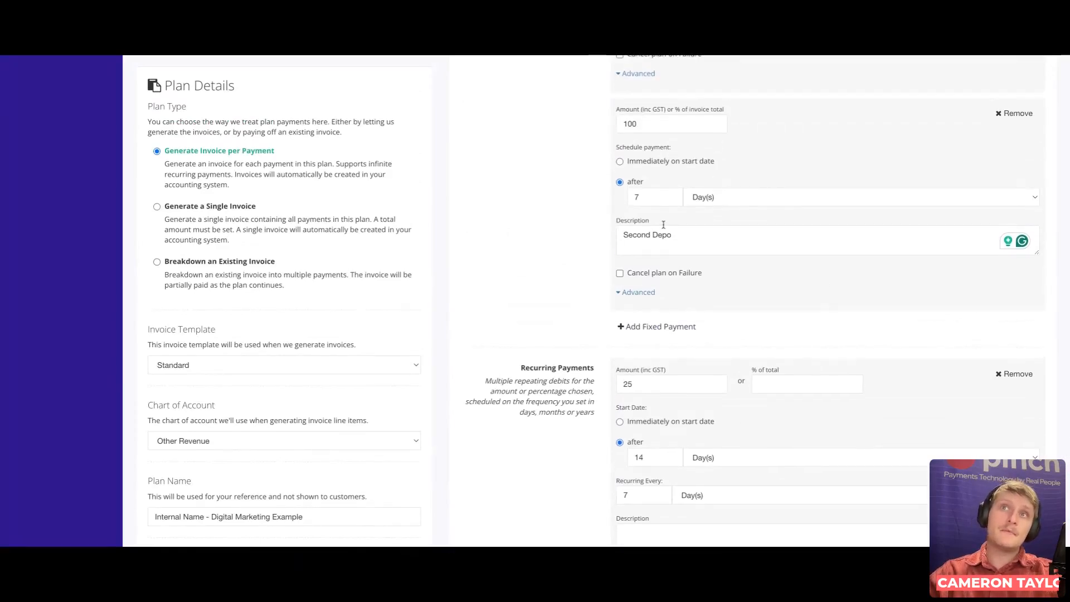
scroll(680, 320, down, 2)
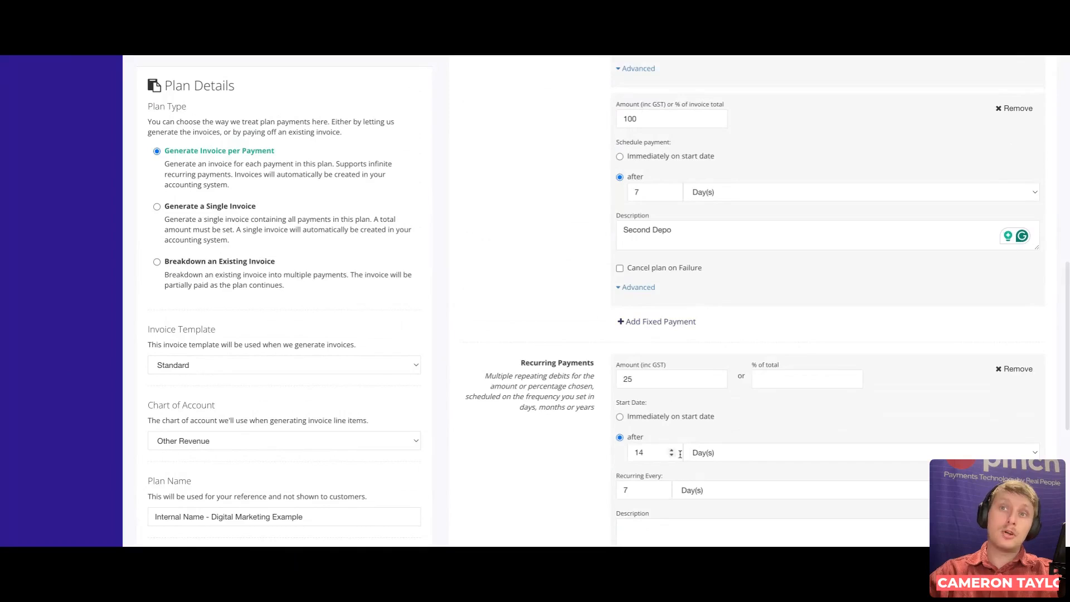
scroll(686, 427, down, 1)
scroll(539, 432, down, 5)
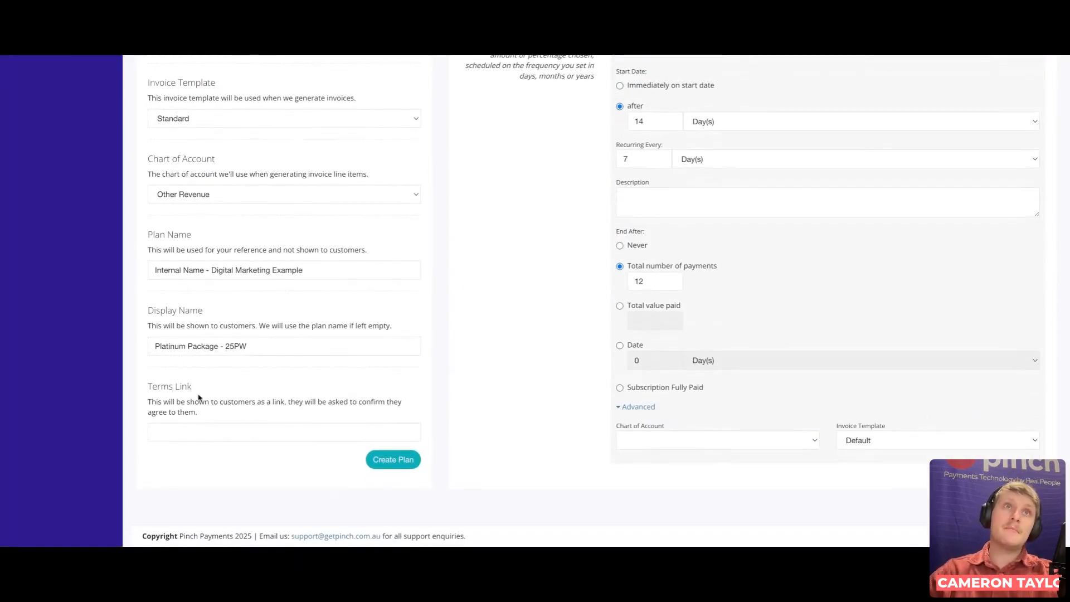
Step: Create the payment plan from the completed plan form
click(388, 460)
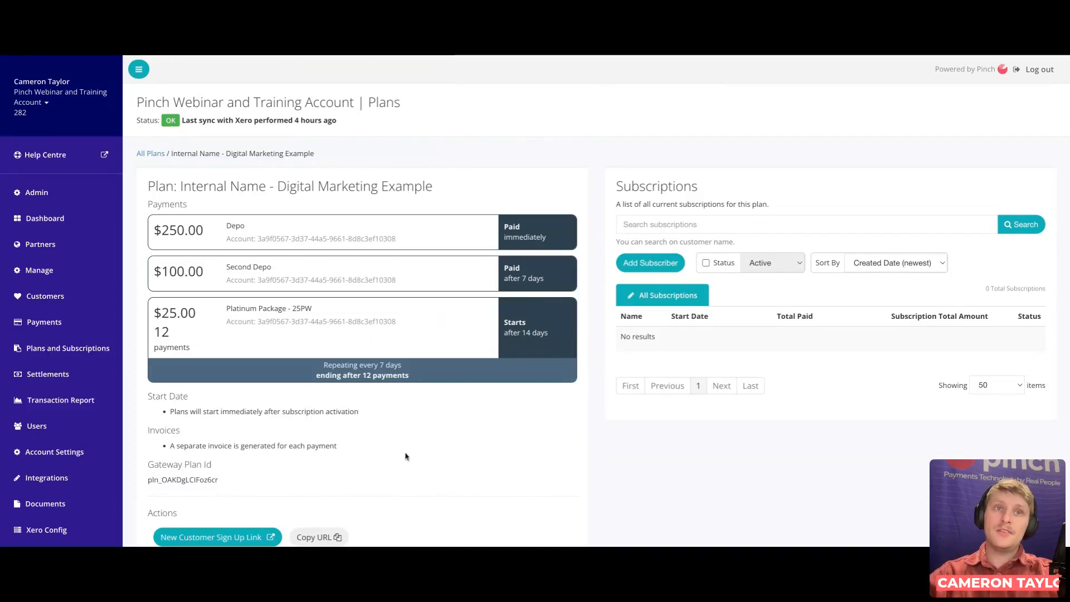
Step: Review the created plan's deposit and recurring payment amounts, start date rule and invoice generation setting
scroll(408, 457, down, 1)
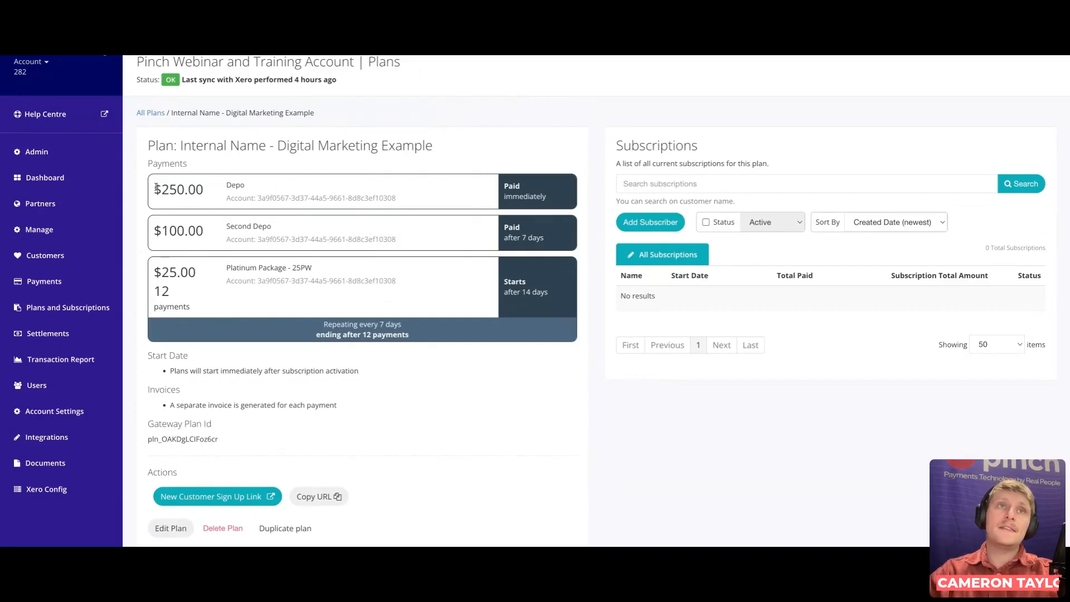
drag(156, 189, 221, 197)
click(156, 233)
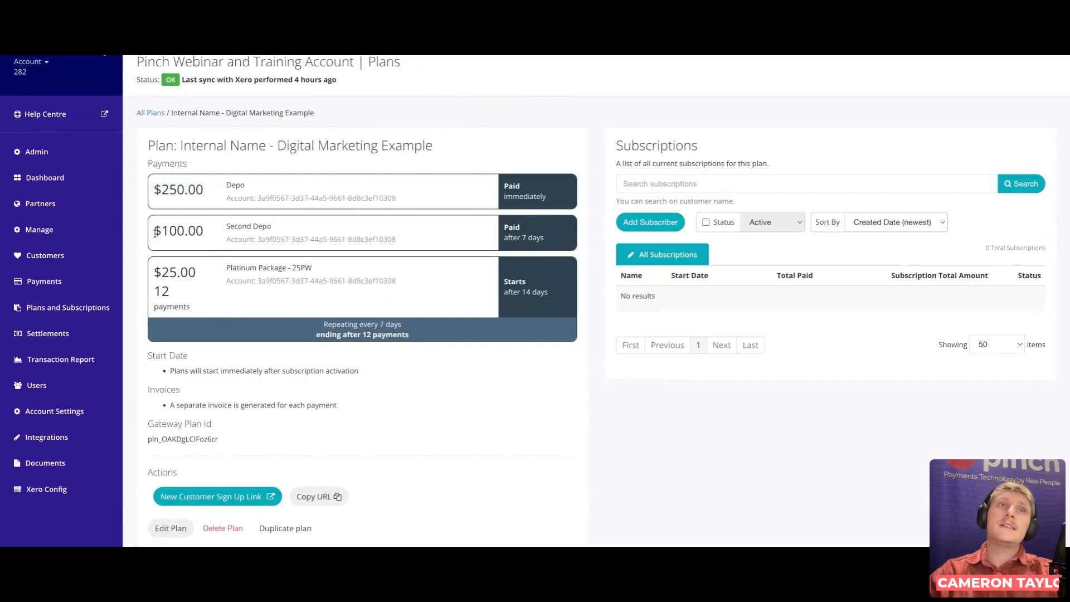
drag(157, 233, 215, 236)
drag(156, 269, 201, 299)
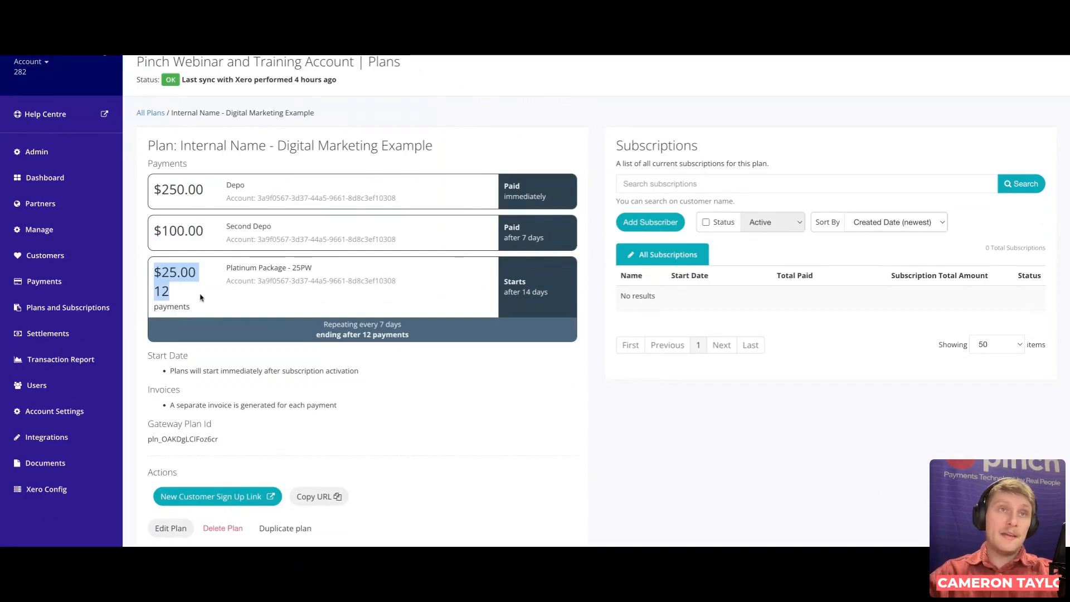
click(202, 298)
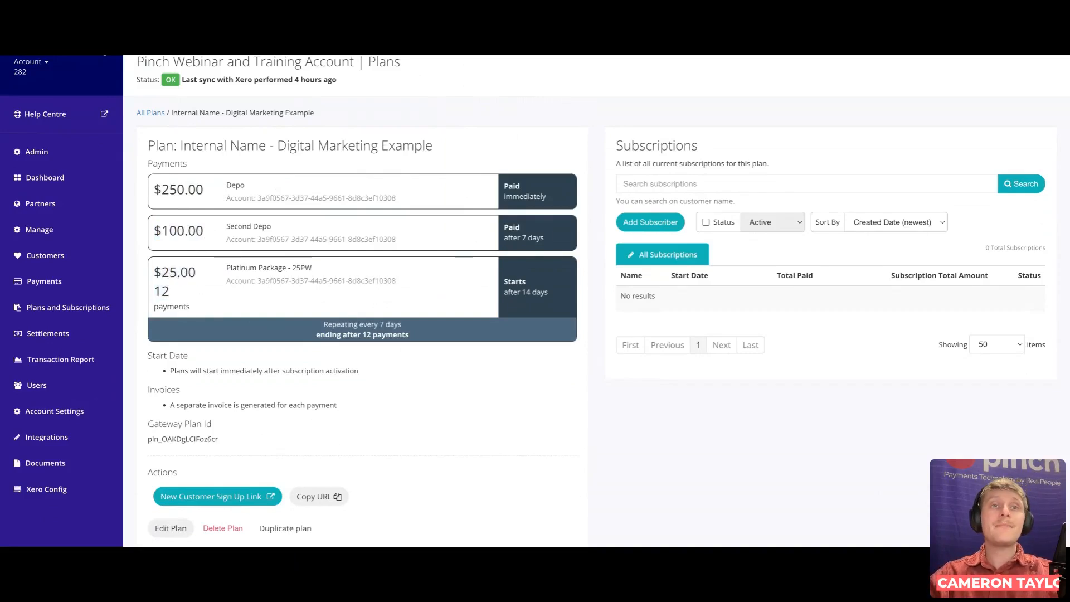
mouse_move(170, 370)
mouse_down()
mouse_move(368, 373)
mouse_move(163, 377)
mouse_up()
scroll(368, 373, down, 1)
click(304, 389)
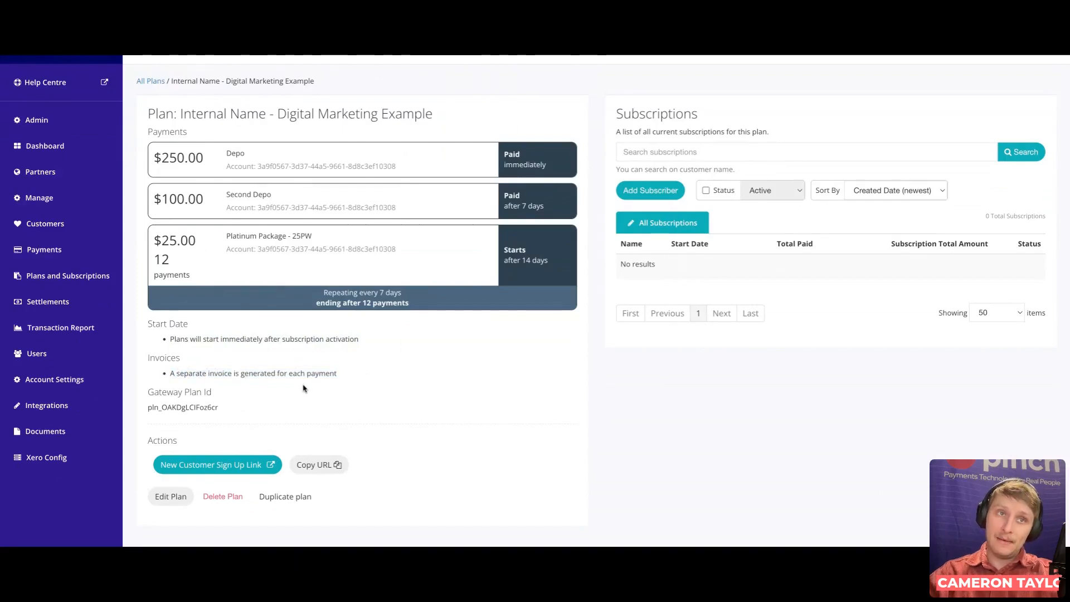
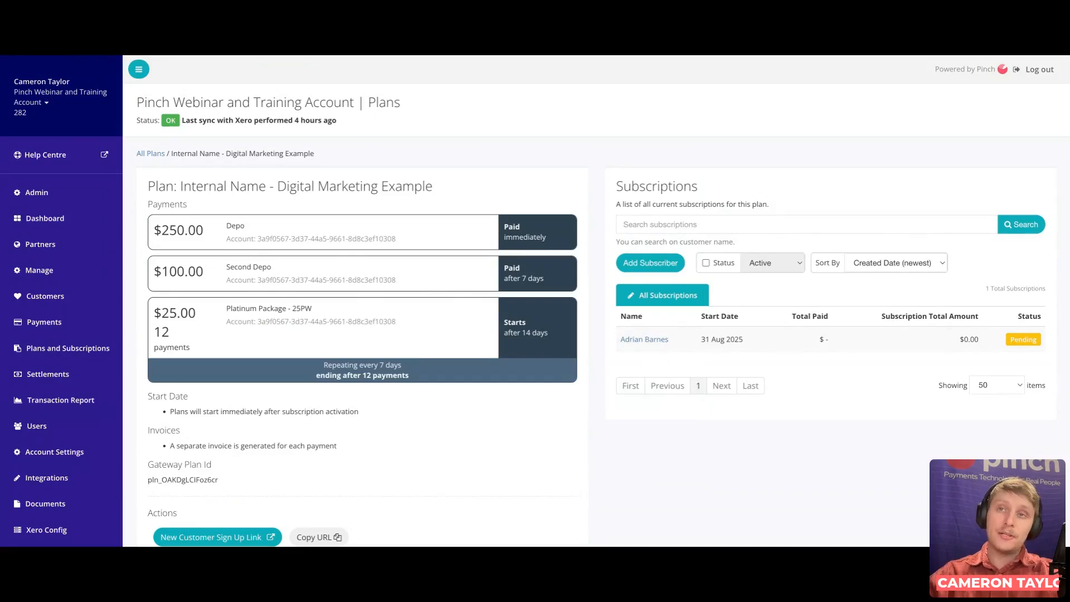
Step: Open the pending subscriber's signup page, choose Credit / Debit Card payment and examine the payment schedule, fees and card details form
triple_click(640, 345)
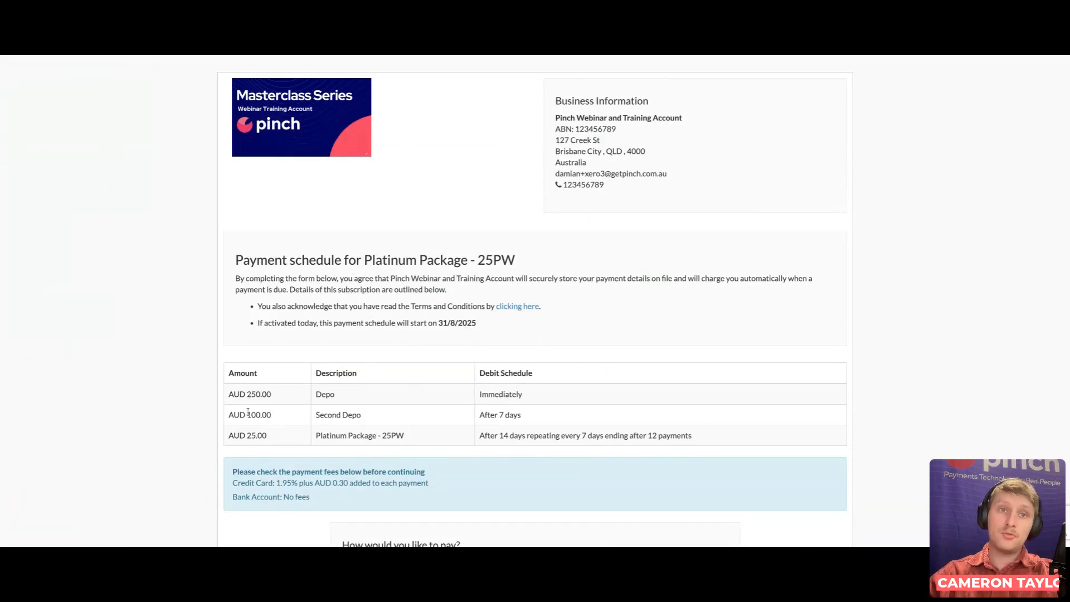
scroll(389, 444, down, 3)
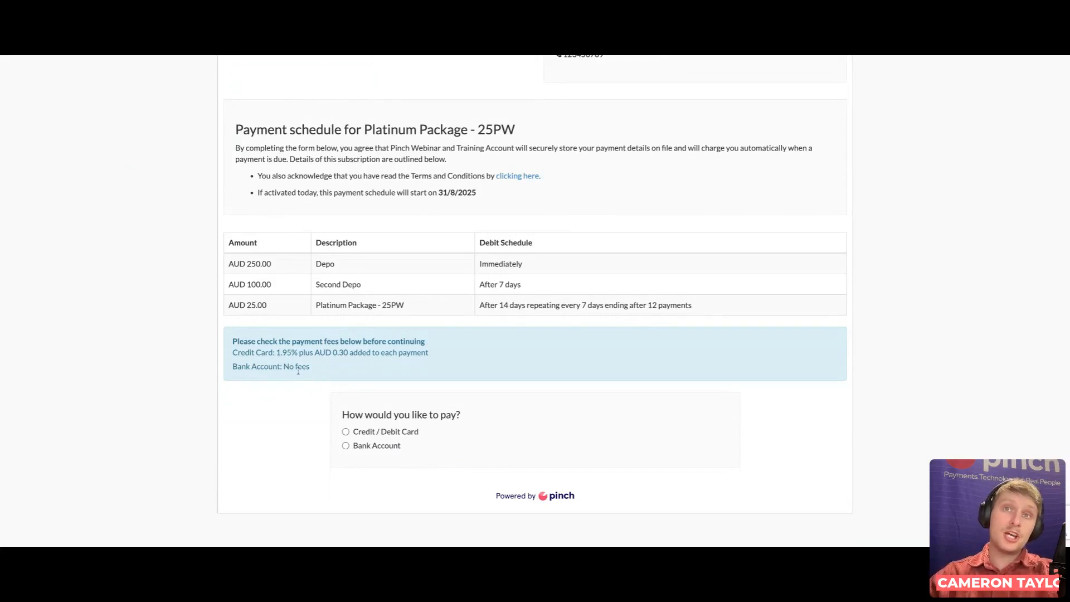
click(346, 432)
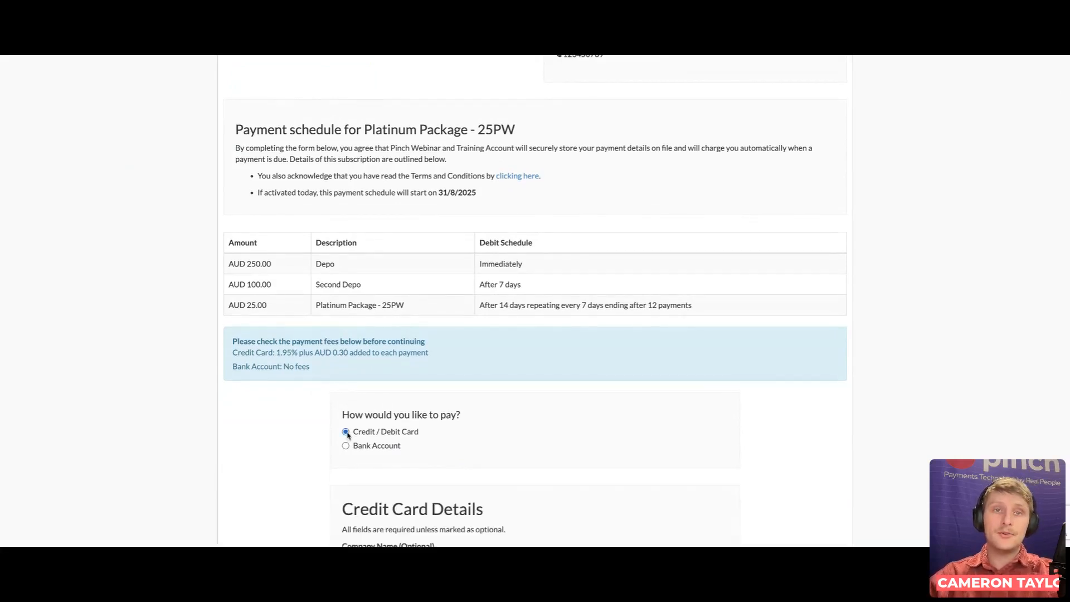
scroll(465, 452, down, 3)
scroll(464, 451, down, 6)
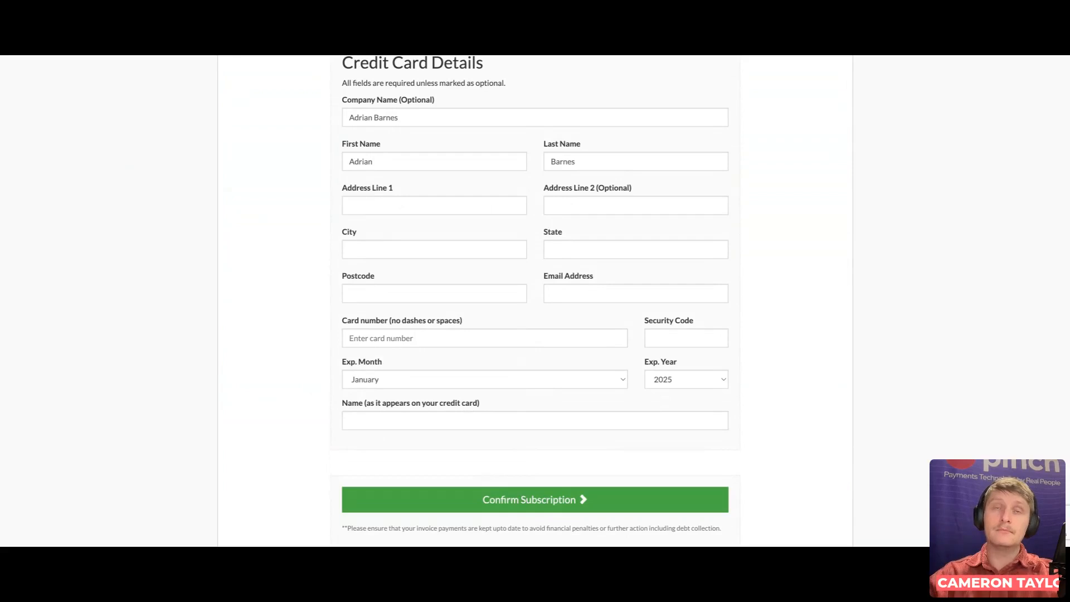
scroll(538, 273, up, 10)
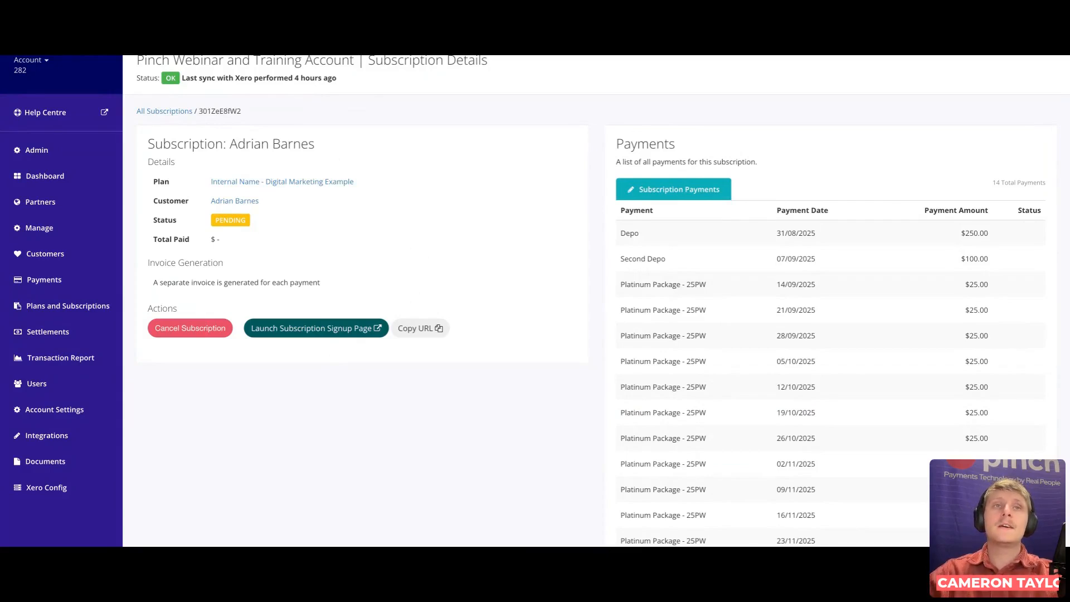
Step: Copy the signup page URL of the pending subscription
click(438, 329)
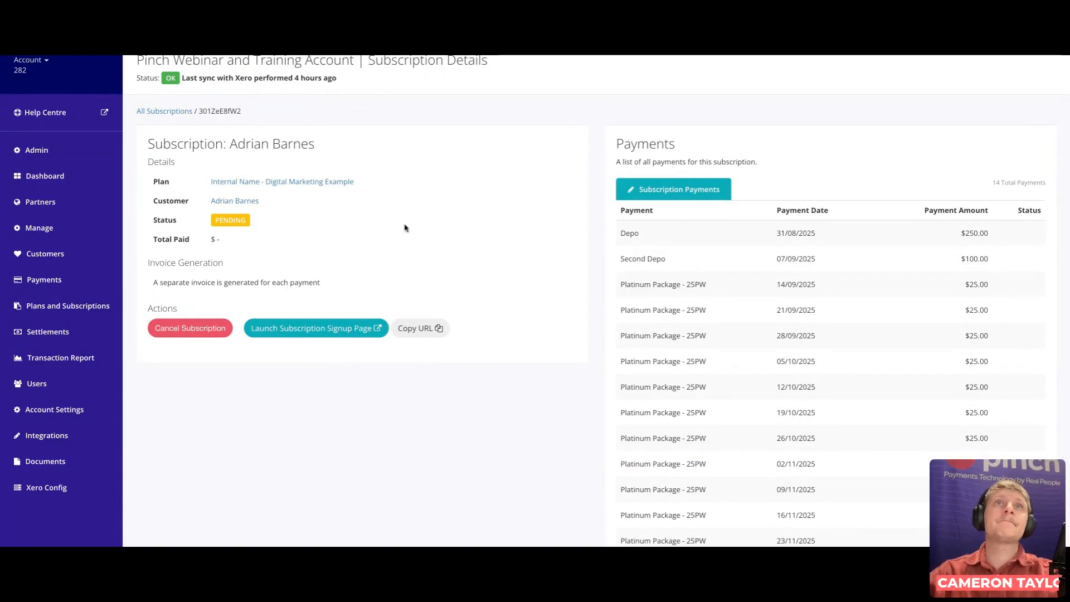
scroll(378, 251, up, 1)
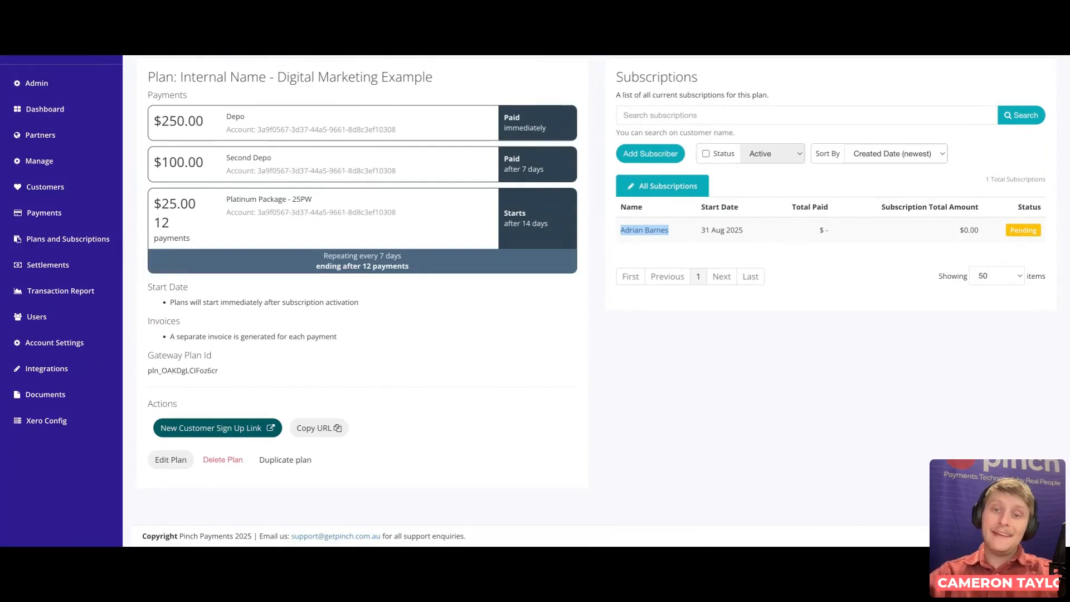
Step: Filter the plan's subscriptions by status, going through Active, Pending, Completed, Cancelled and Expired
click(666, 240)
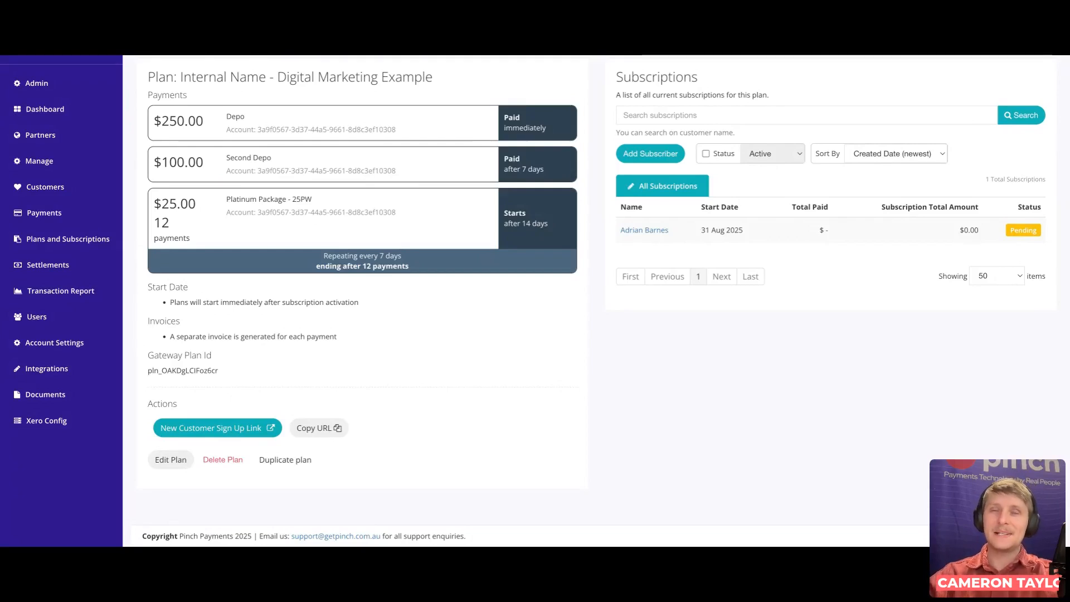
scroll(513, 320, up, 1)
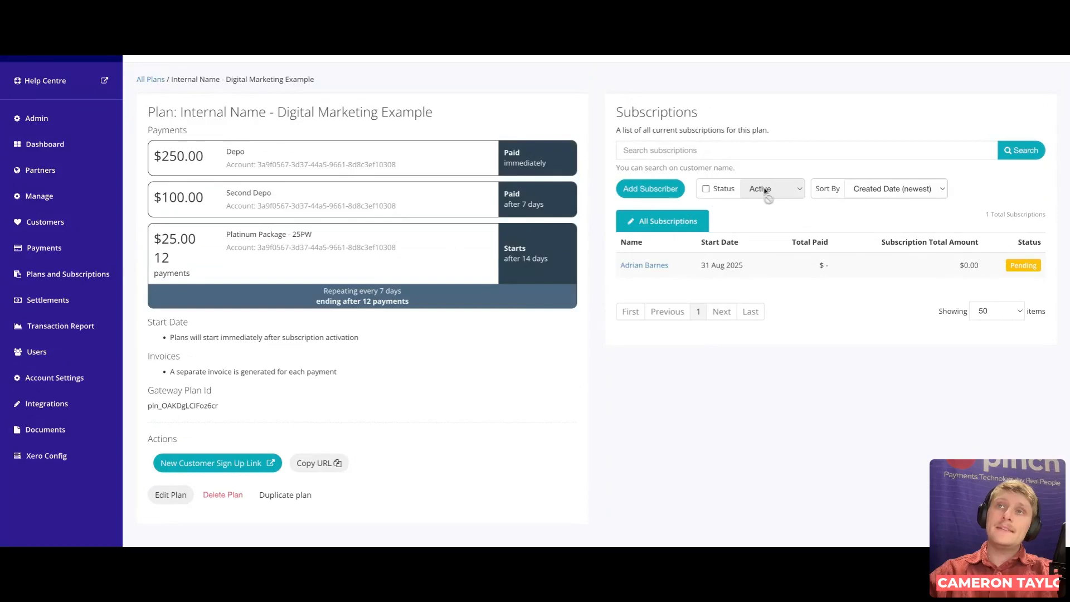
click(723, 193)
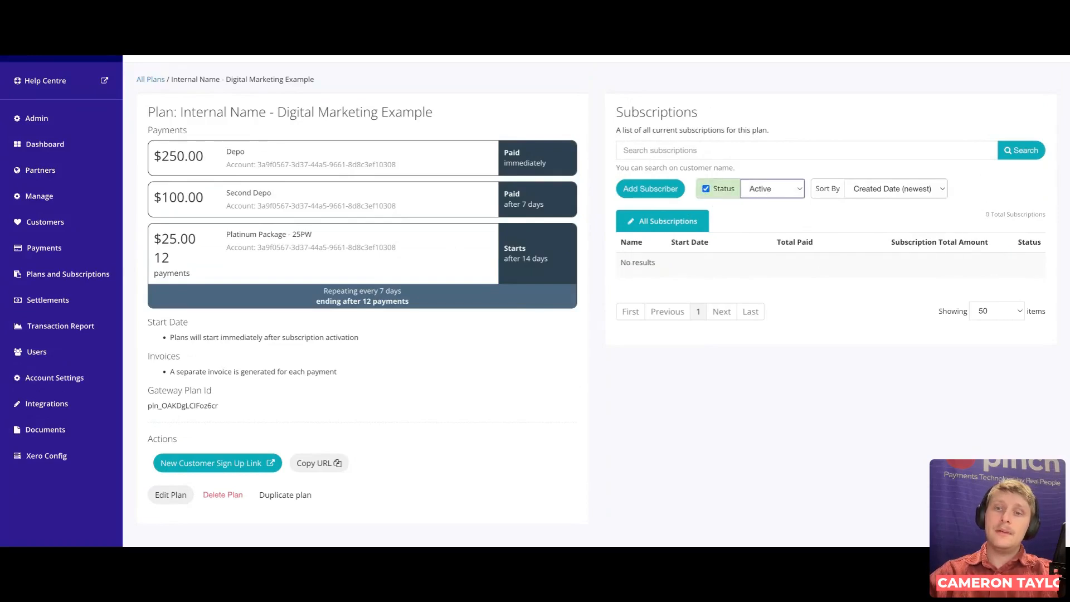
click(778, 221)
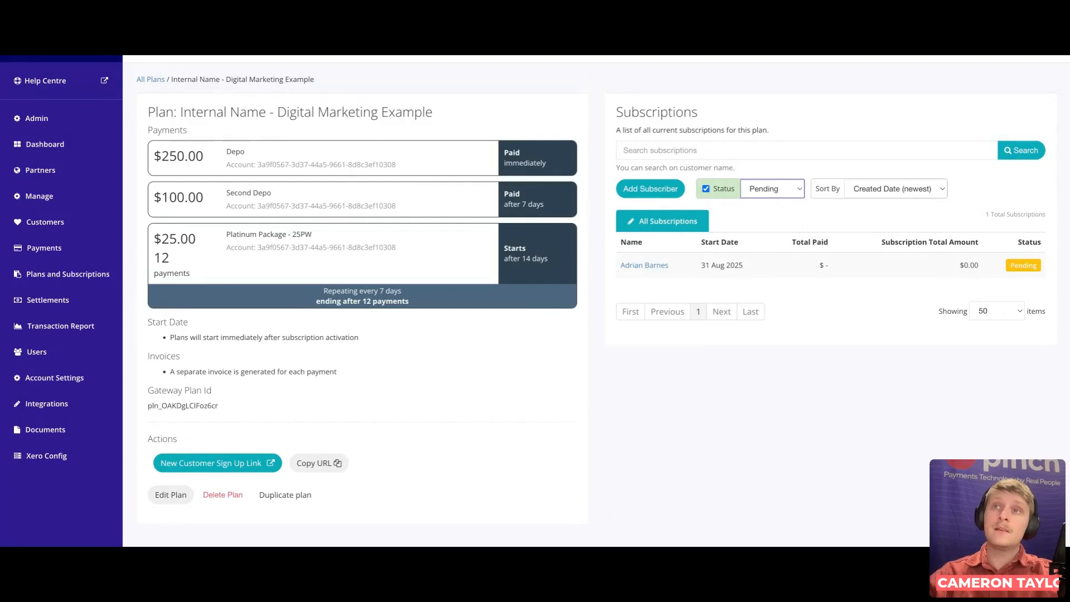
click(772, 205)
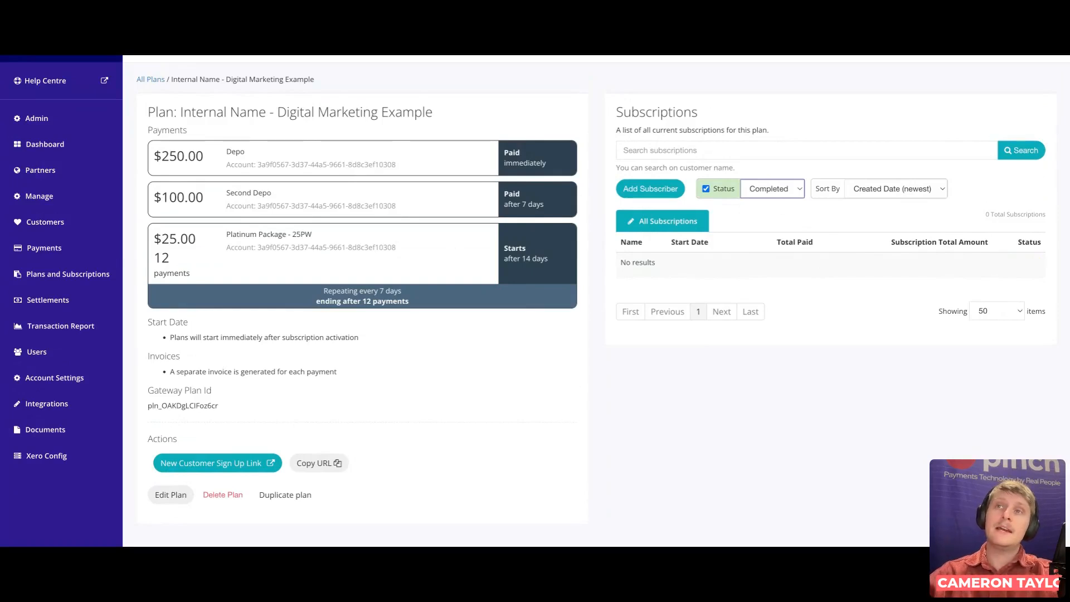
click(776, 206)
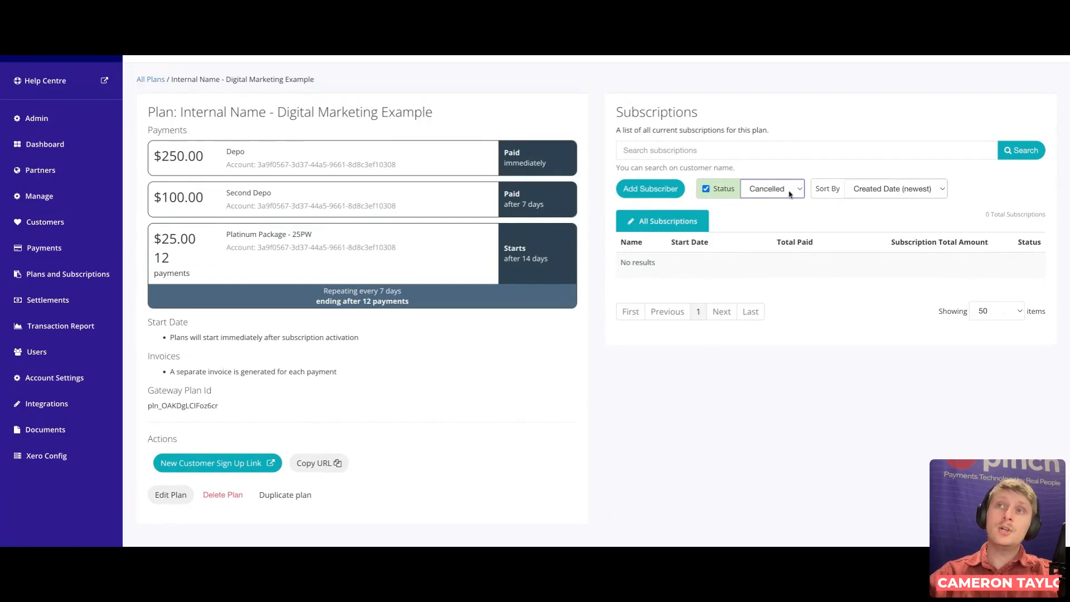
click(765, 268)
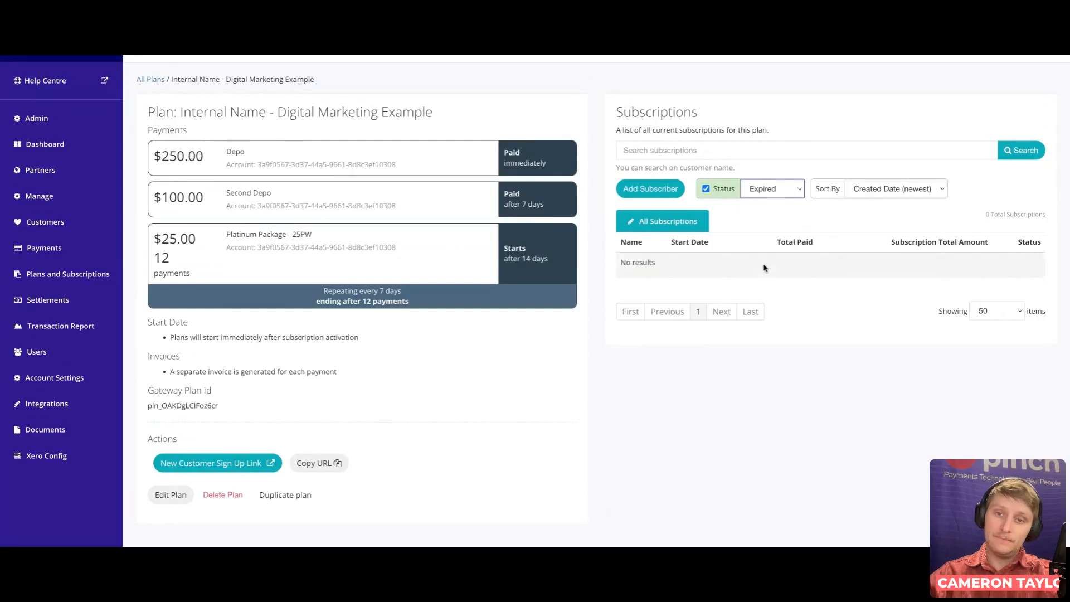